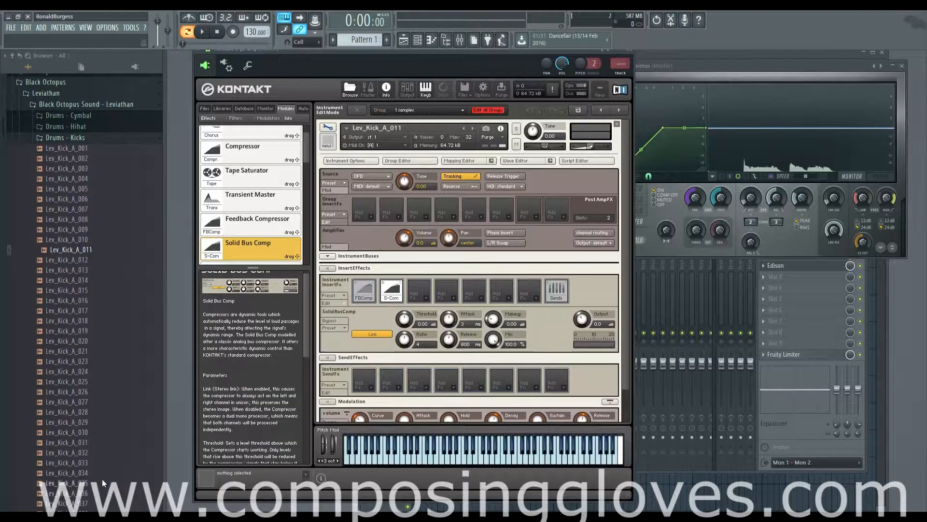
# Browse the Effects module list and read the Compressor module description.
pyautogui.moveTo(487, 57); pyautogui.dragTo(492, 57)
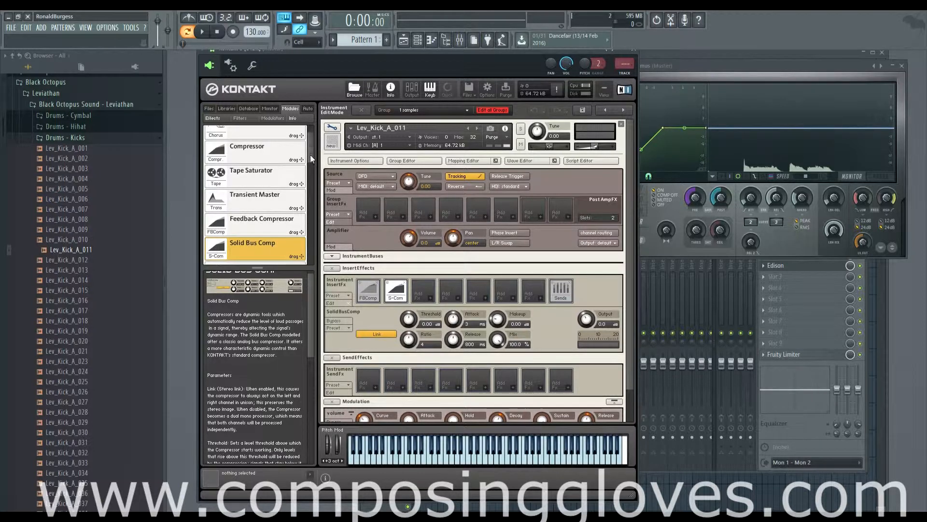
pyautogui.scroll(-3, 308, 167)
pyautogui.scroll(1, 309, 167)
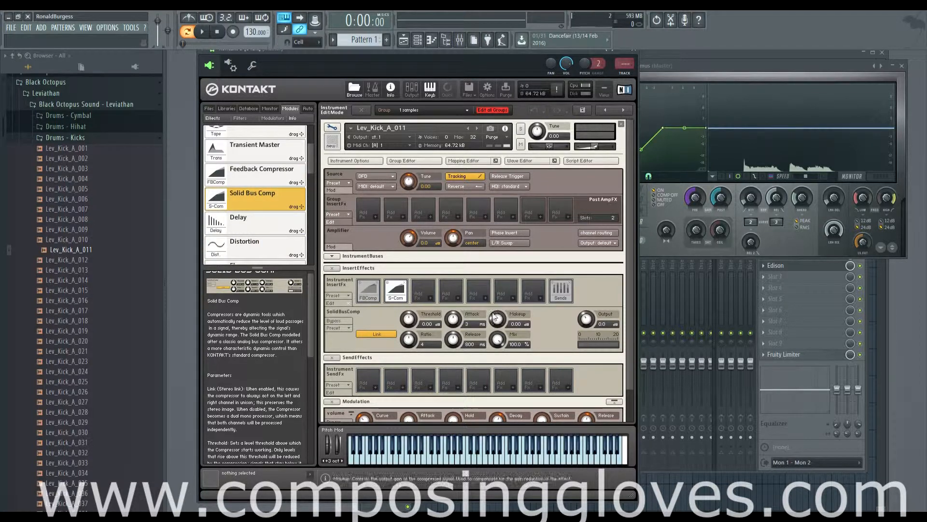
pyautogui.moveTo(308, 166)
pyautogui.mouseDown()
pyautogui.moveTo(312, 131)
pyautogui.moveTo(310, 193)
pyautogui.moveTo(306, 169)
pyautogui.mouseUp()
pyautogui.click(256, 186)
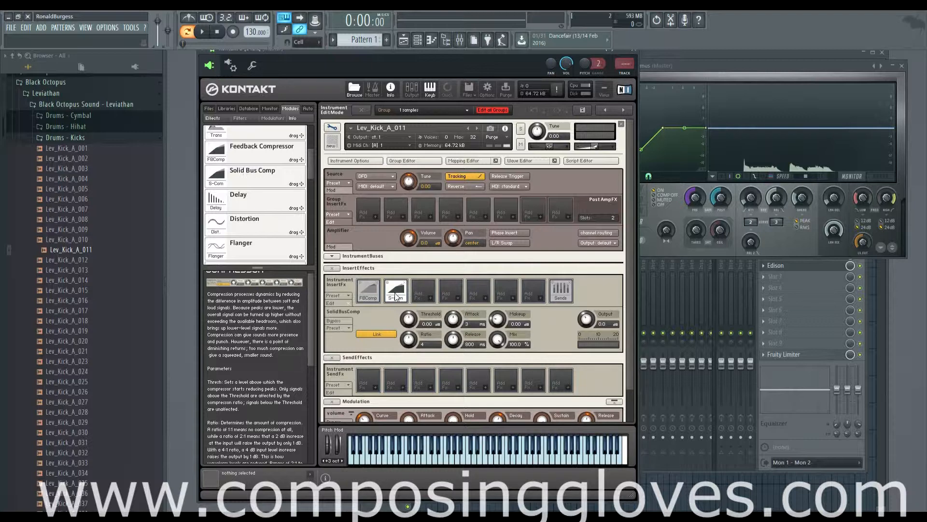
# Open the feedback compressor insert slot and compare the Feedback Compressor and Solid Bus Comp module descriptions.
pyautogui.click(367, 292)
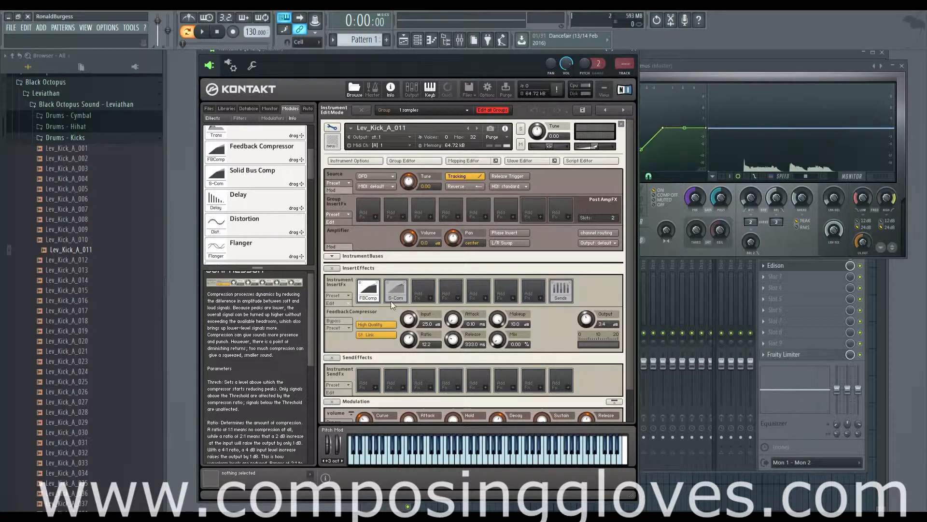
pyautogui.click(253, 157)
pyautogui.click(255, 178)
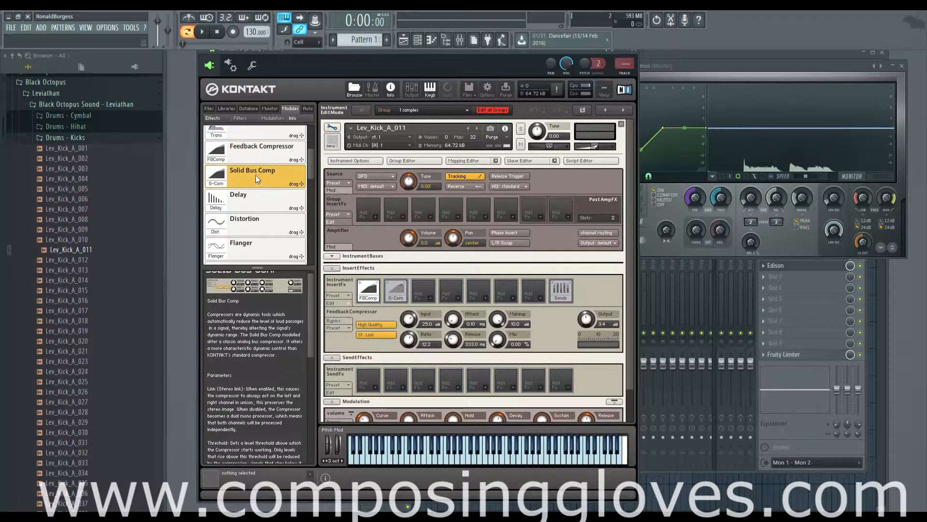
pyautogui.click(262, 155)
pyautogui.click(261, 180)
pyautogui.click(262, 155)
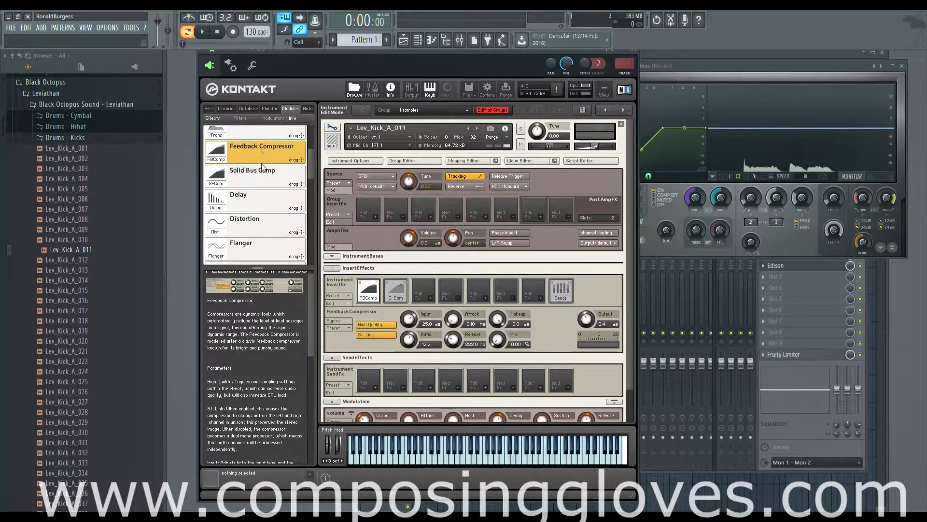
pyautogui.click(265, 173)
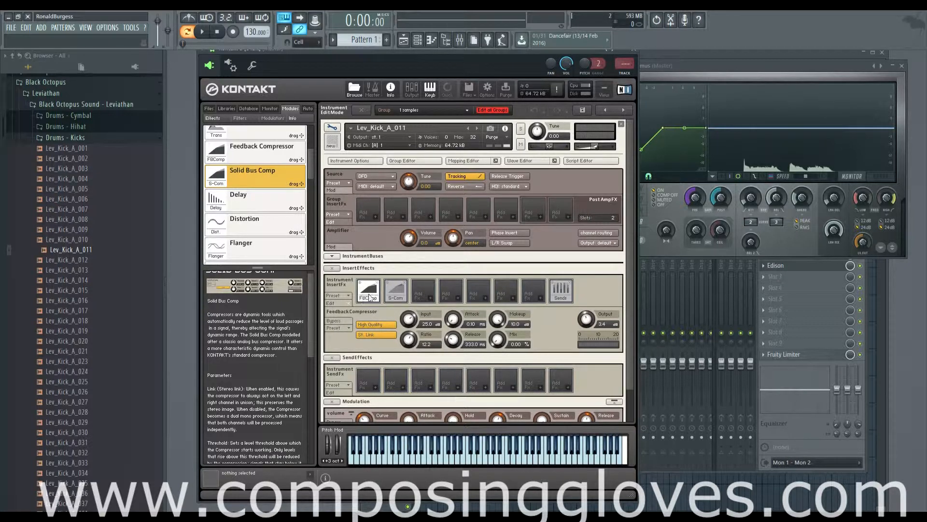
# Enlarge the module info pane and reread the Feedback Compressor and Solid Bus Comp descriptions.
pyautogui.scroll(2, 311, 173)
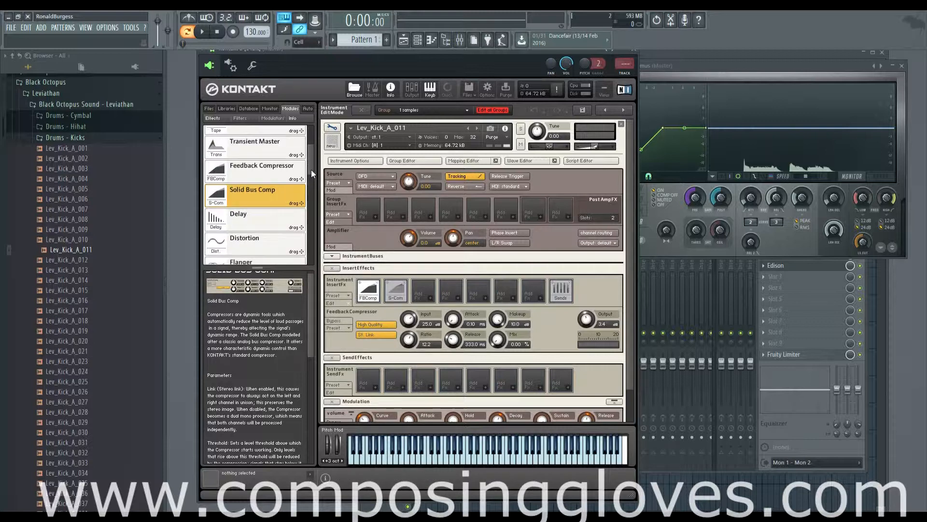
pyautogui.click(266, 175)
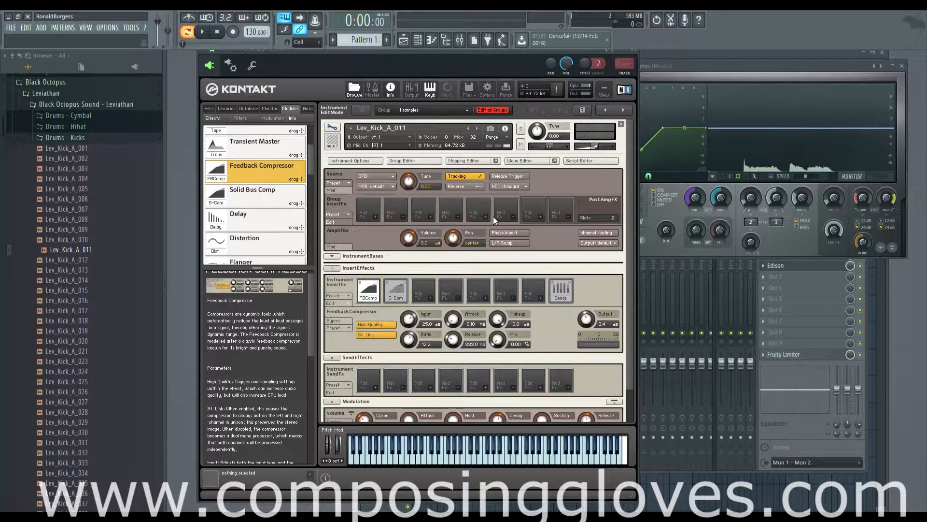
pyautogui.click(281, 193)
pyautogui.click(282, 166)
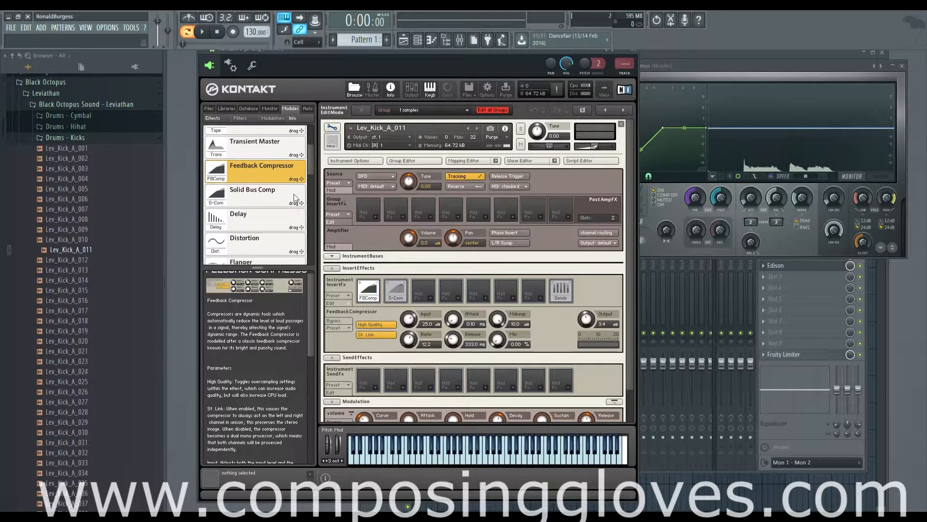
pyautogui.moveTo(309, 169)
pyautogui.mouseDown()
pyautogui.moveTo(311, 155)
pyautogui.moveTo(310, 170)
pyautogui.mouseUp()
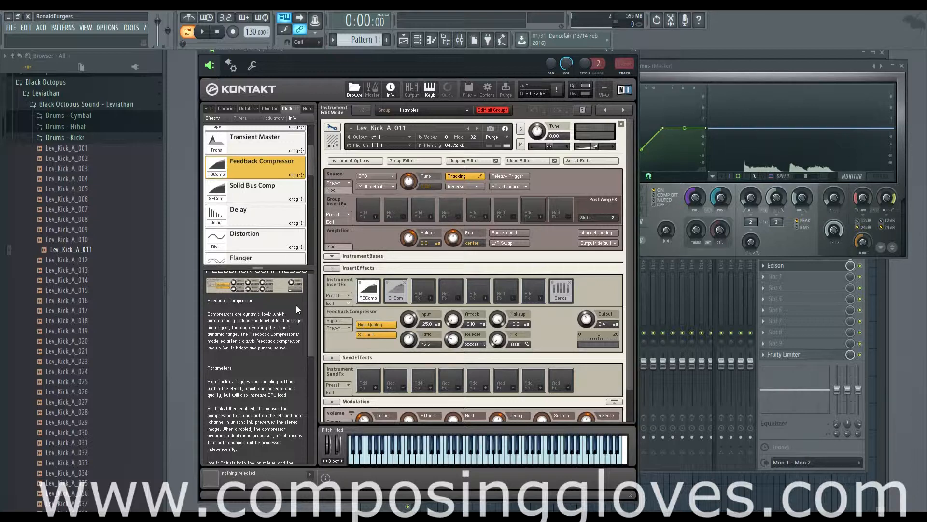
pyautogui.scroll(1, 309, 303)
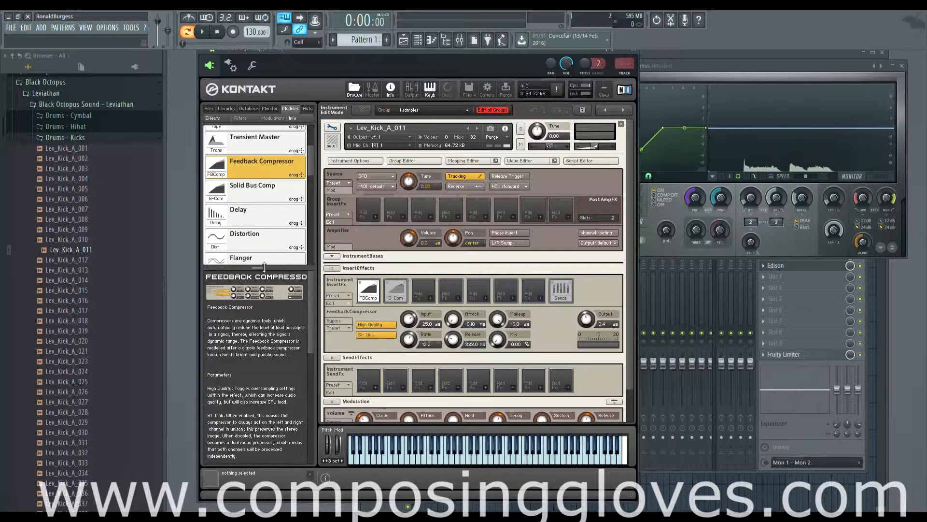
pyautogui.moveTo(263, 267); pyautogui.dragTo(262, 280)
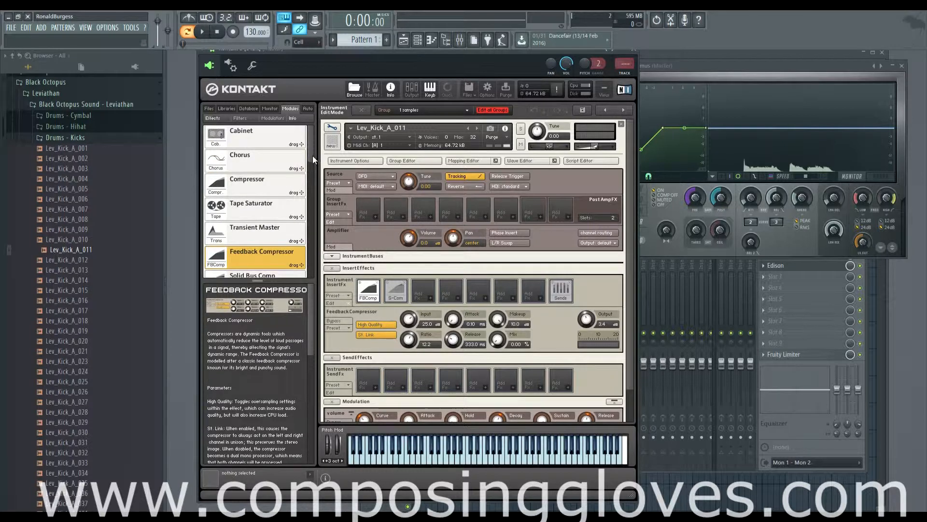
pyautogui.moveTo(310, 155); pyautogui.dragTo(312, 186)
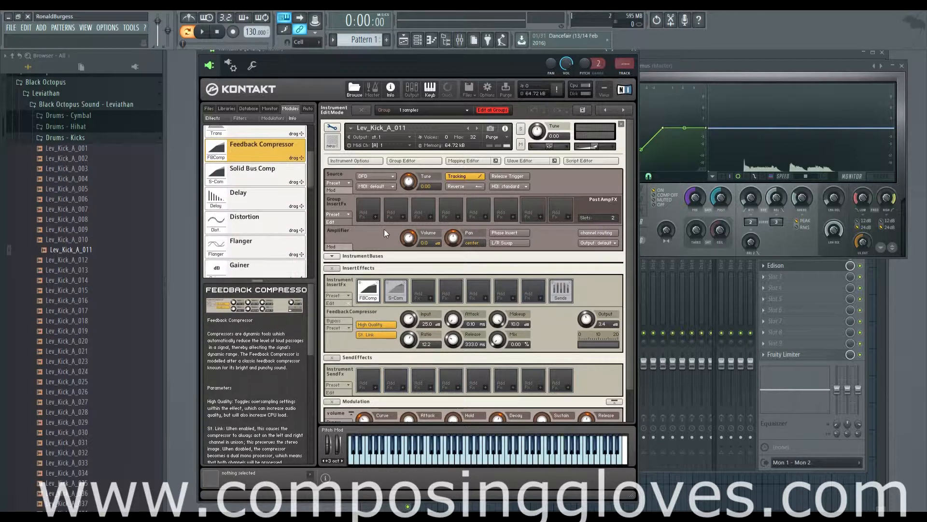
pyautogui.scroll(-1, 631, 324)
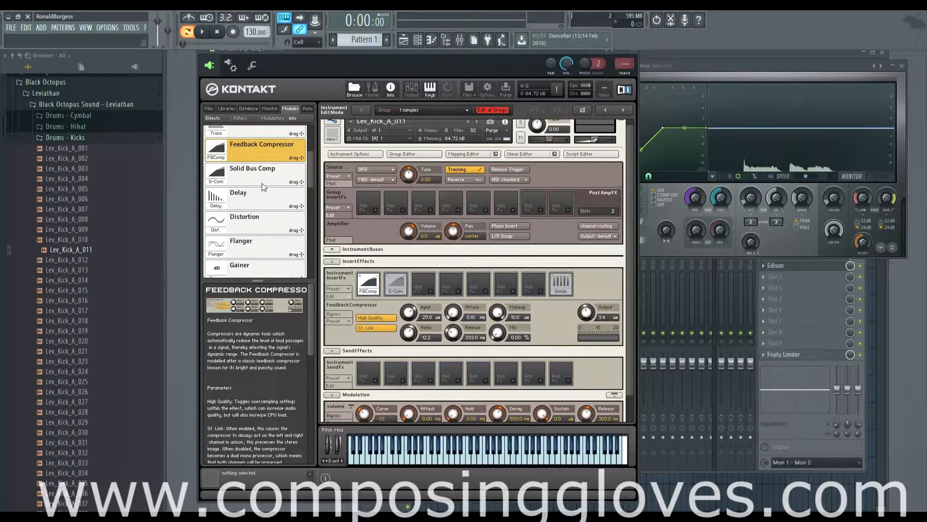
pyautogui.click(262, 168)
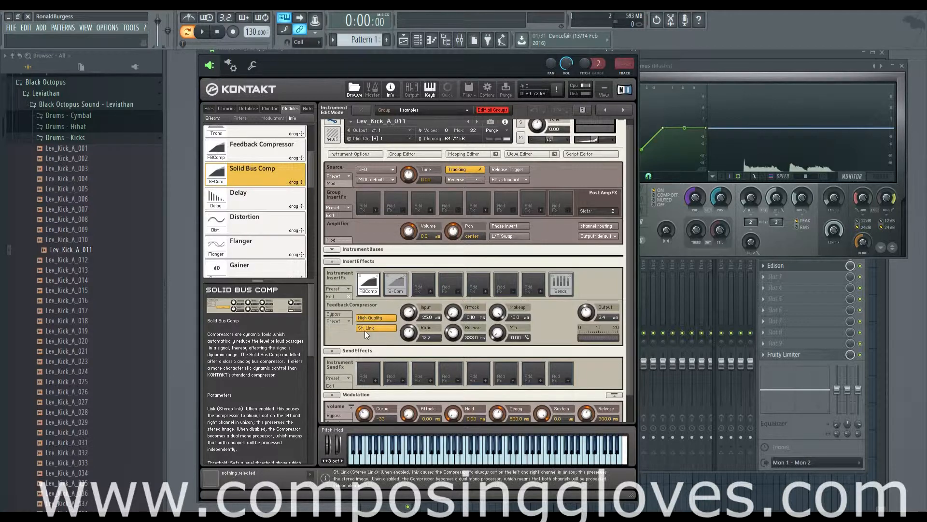
# Switch between the Solid Bus Comp and Feedback Compressor insert slots to compare their parameters.
pyautogui.click(396, 285)
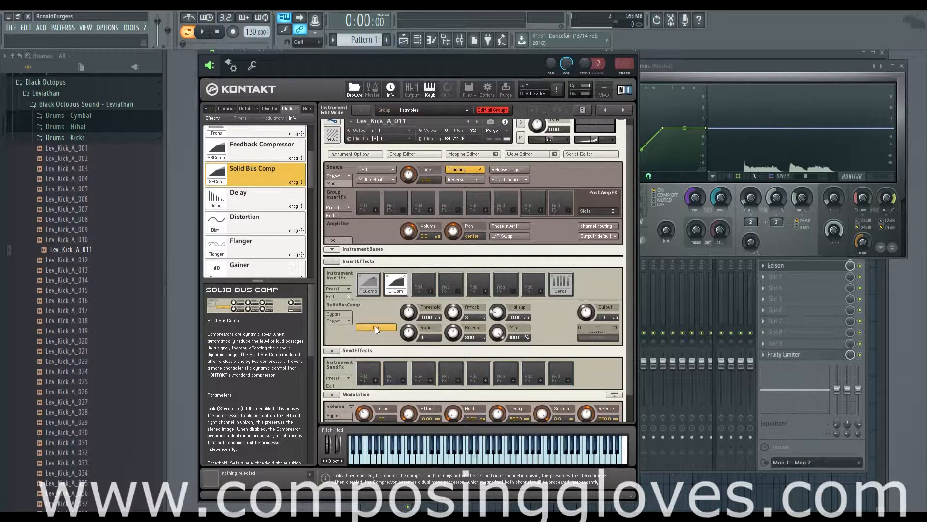
pyautogui.click(370, 292)
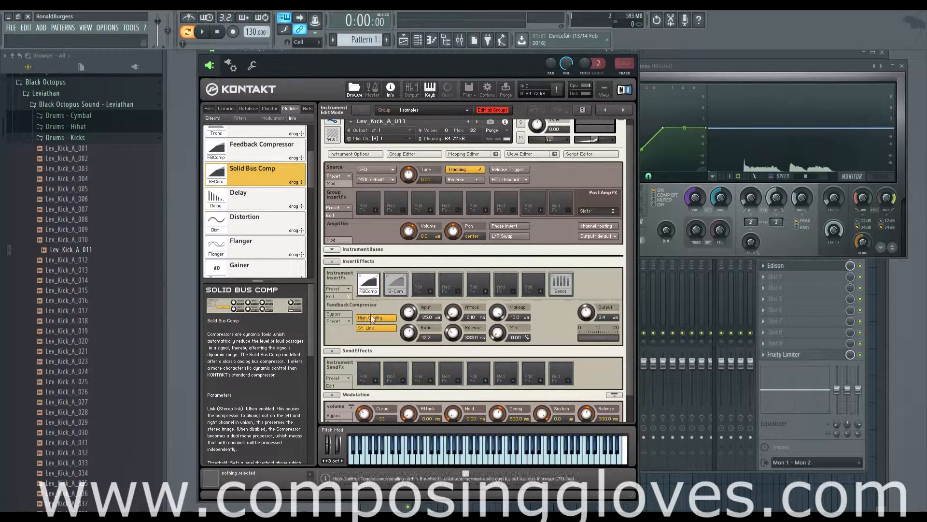
pyautogui.click(398, 288)
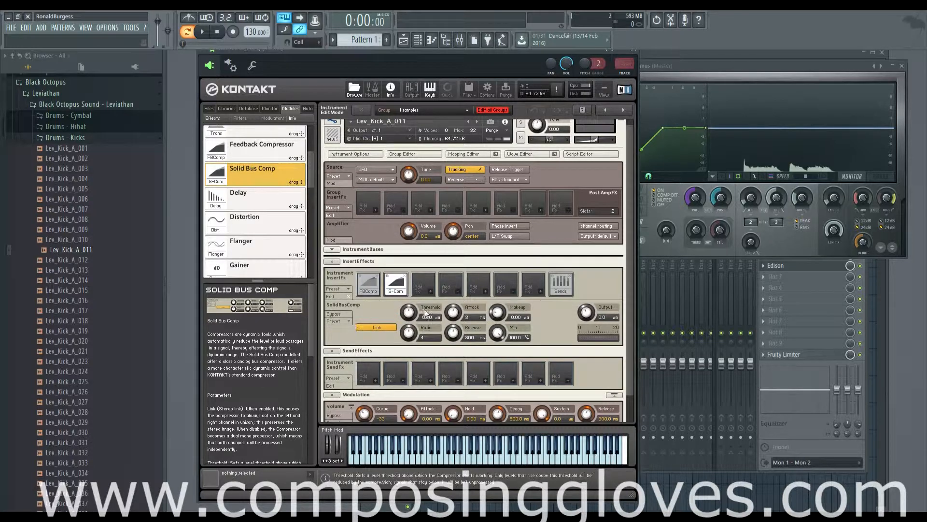
pyautogui.click(371, 291)
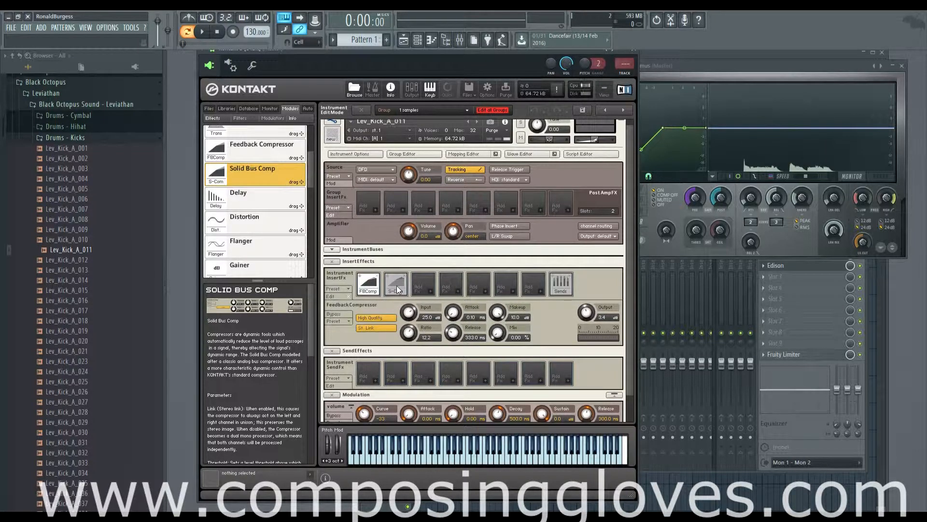
pyautogui.click(396, 285)
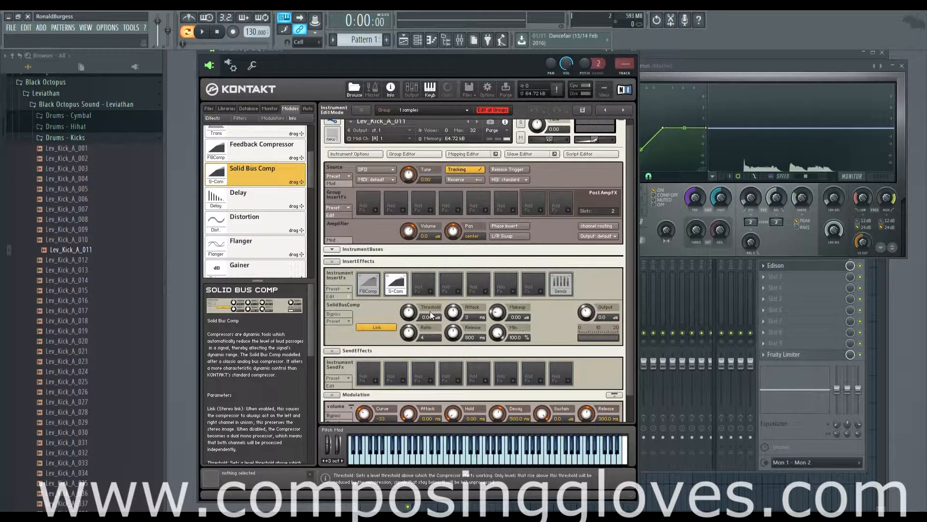
pyautogui.click(372, 290)
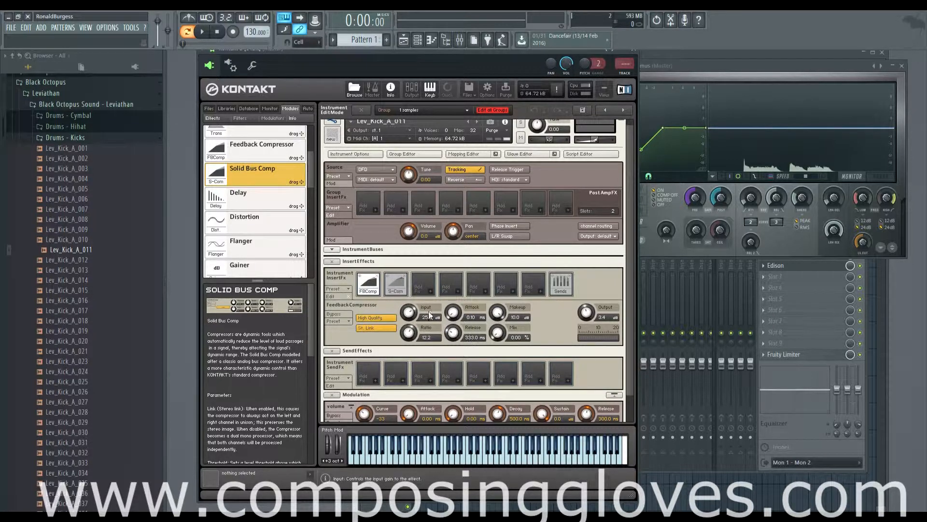
pyautogui.click(396, 286)
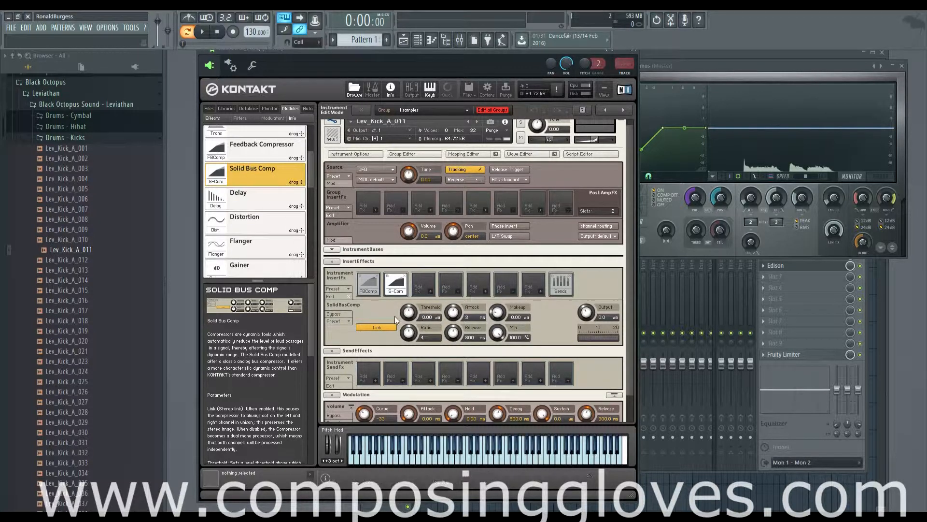
pyautogui.click(372, 288)
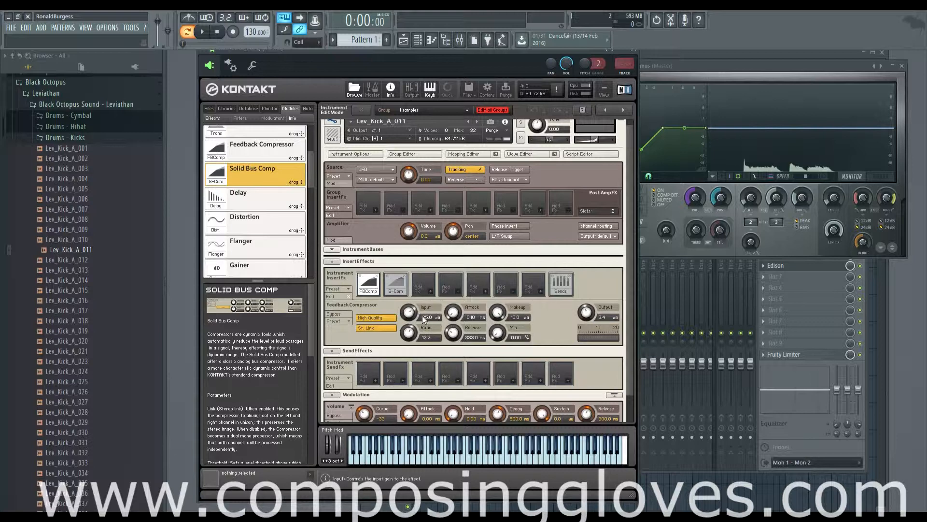
# Lower the Feedback Compressor's input to 16.9.
pyautogui.click(406, 332)
pyautogui.moveTo(409, 310); pyautogui.dragTo(409, 327)
pyautogui.click(395, 284)
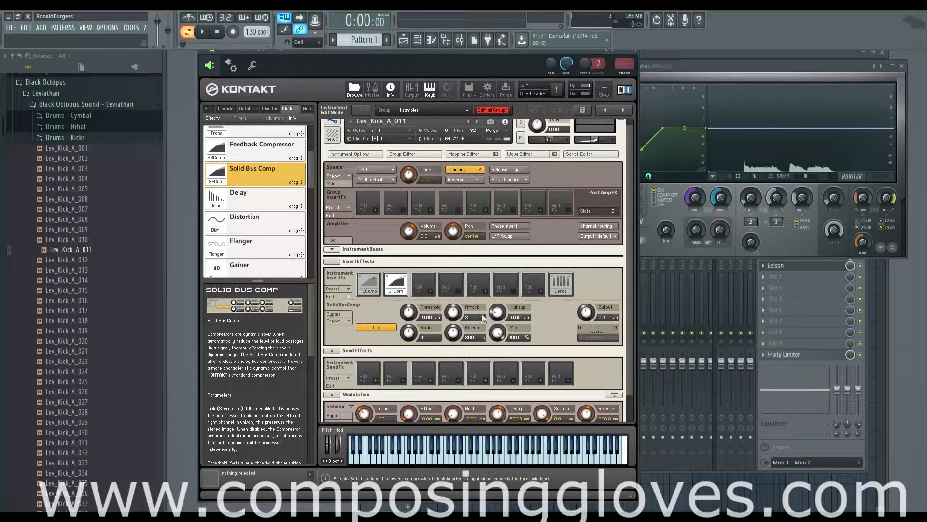
pyautogui.click(375, 292)
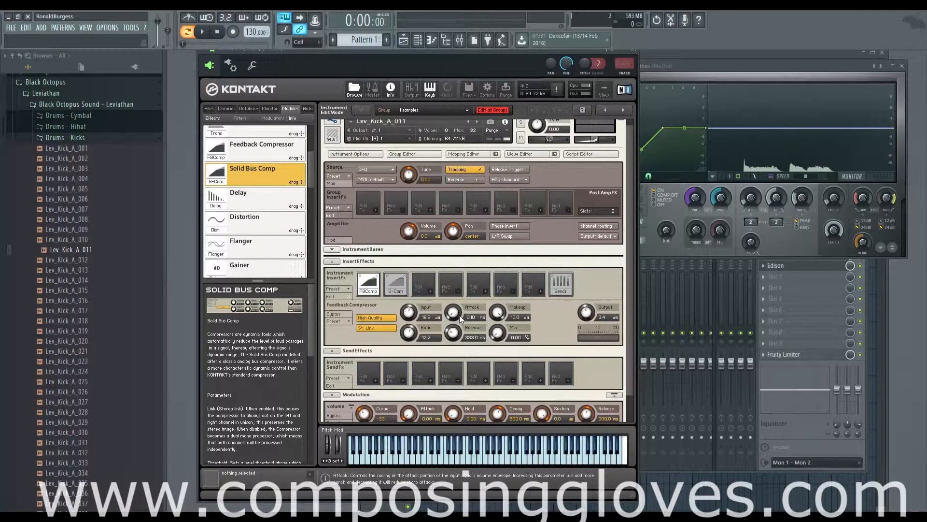
# Set the Feedback Compressor's attack to 9.7 ms and its makeup gain to about 5.
pyautogui.click(390, 289)
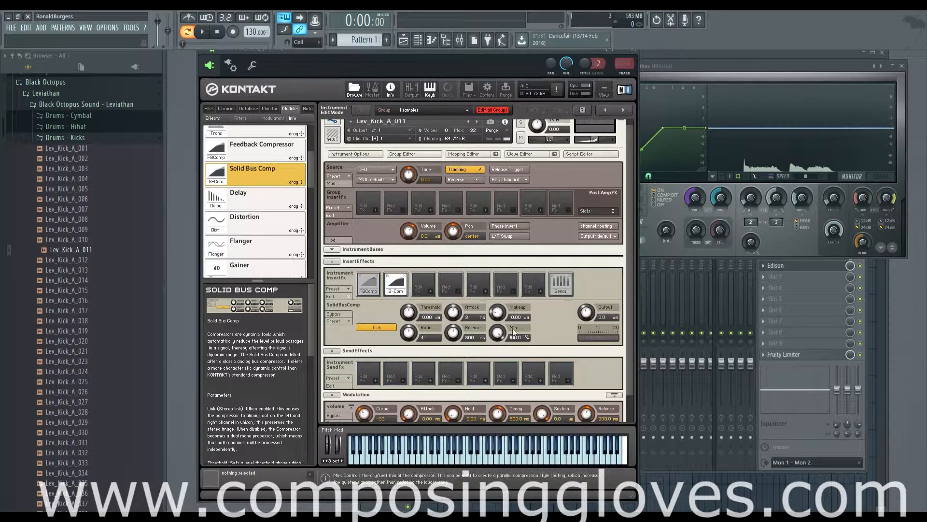
pyautogui.moveTo(451, 317); pyautogui.dragTo(456, 307)
pyautogui.moveTo(453, 268); pyautogui.dragTo(453, 301)
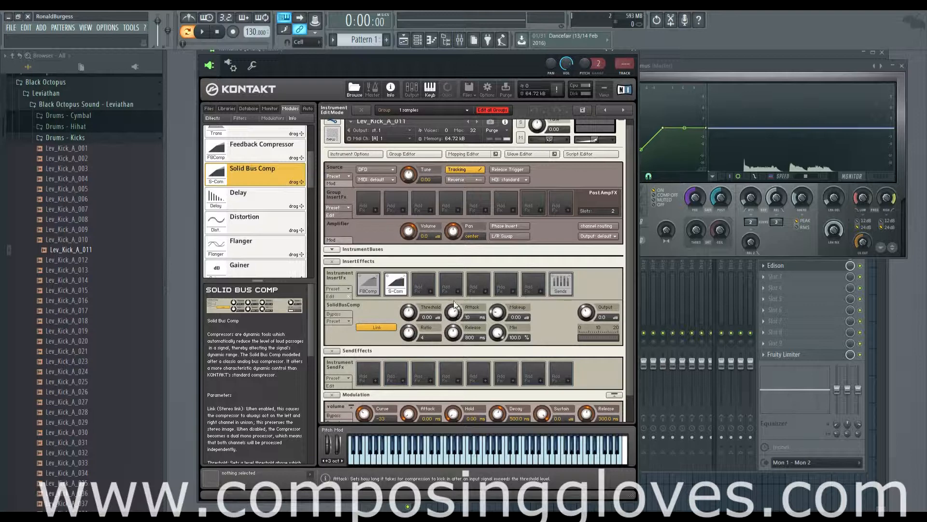
pyautogui.click(366, 281)
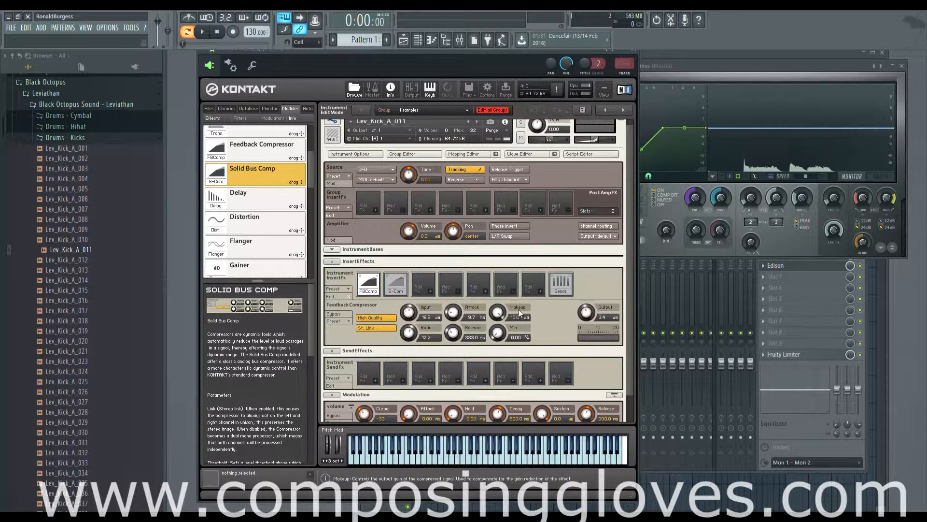
pyautogui.moveTo(520, 309); pyautogui.dragTo(520, 367)
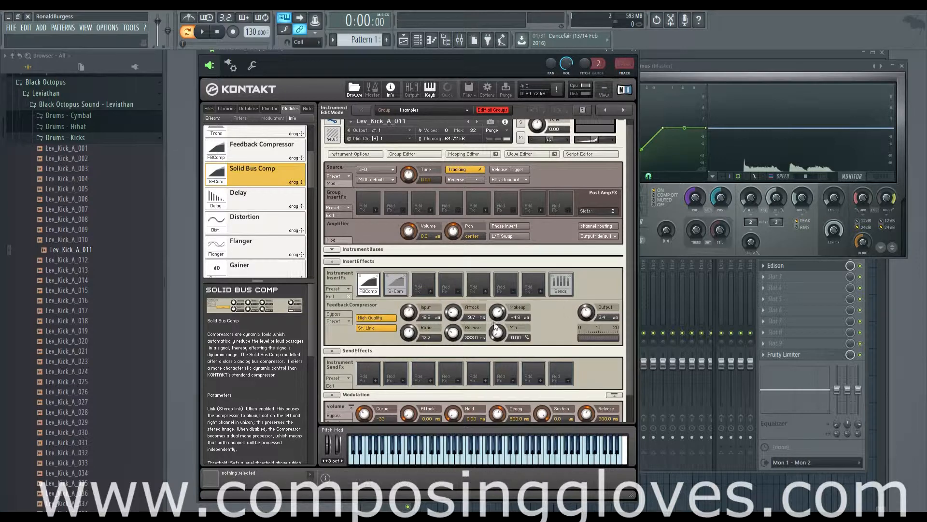
pyautogui.moveTo(496, 313)
pyautogui.mouseDown()
pyautogui.moveTo(495, 297)
pyautogui.moveTo(501, 308)
pyautogui.mouseUp()
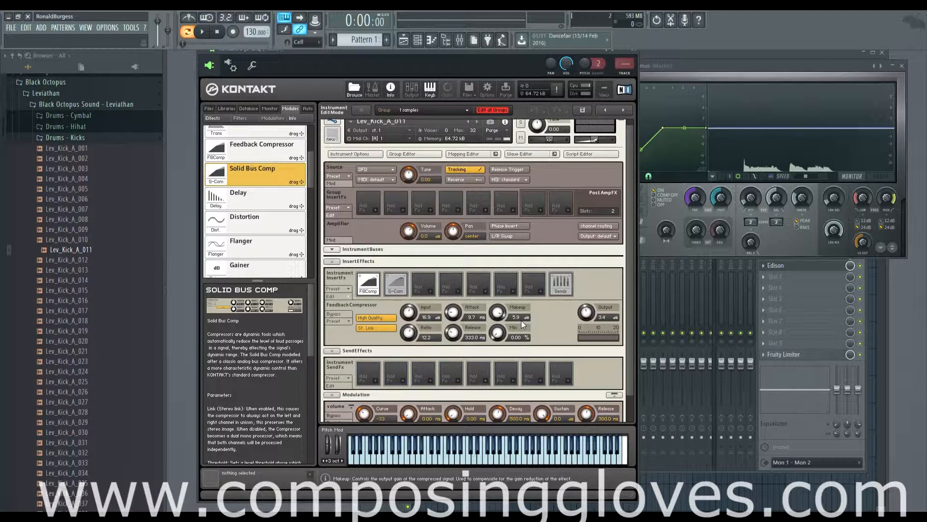
# Lower the Solid Bus Comp's makeup to 1.7 and compare it against the Feedback Compressor slot.
pyautogui.click(396, 283)
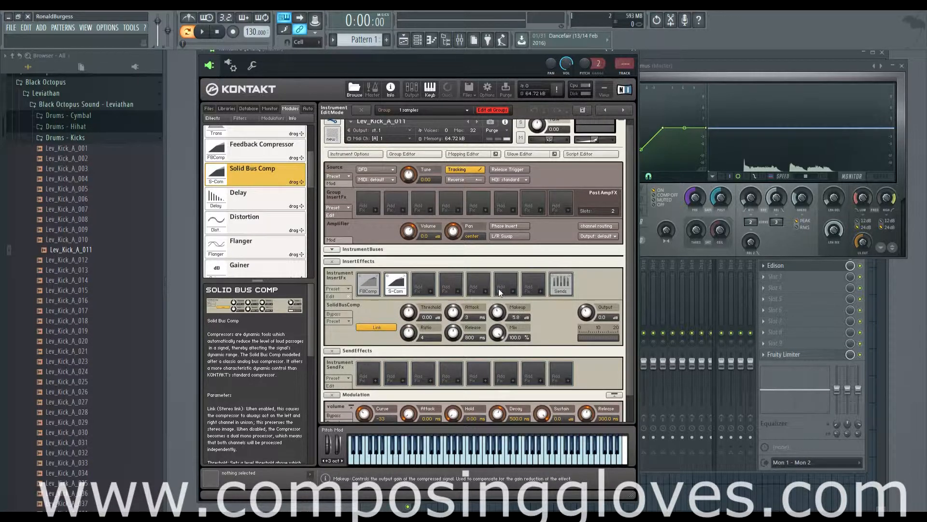
pyautogui.moveTo(499, 290); pyautogui.dragTo(498, 307)
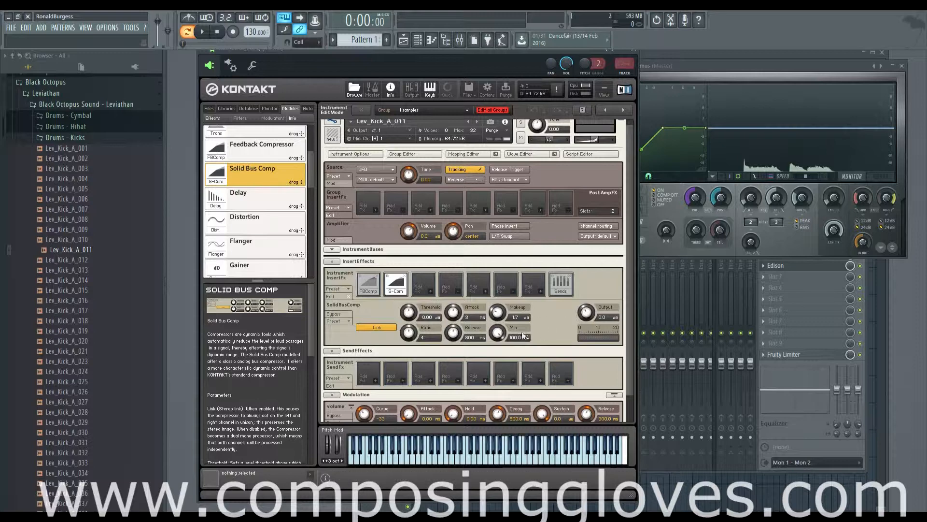
pyautogui.click(372, 289)
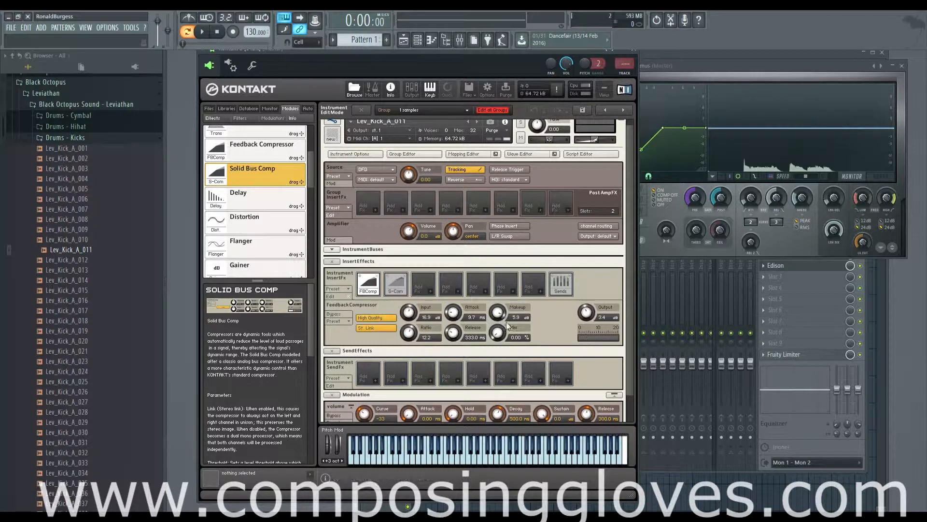
pyautogui.click(389, 289)
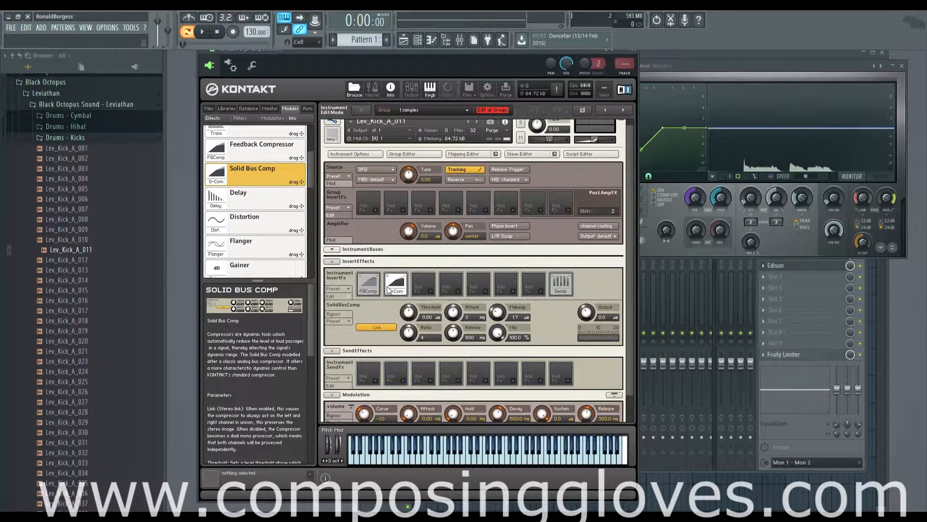
# Open the Feedback Compressor slot and set its output to -2.5 while previewing the kick.
pyautogui.click(367, 289)
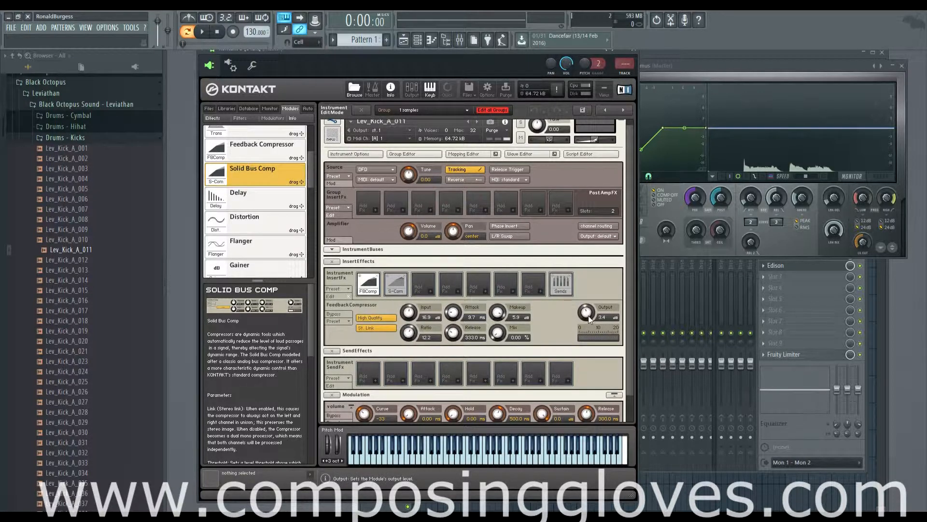
pyautogui.press('q')
pyautogui.press('q')
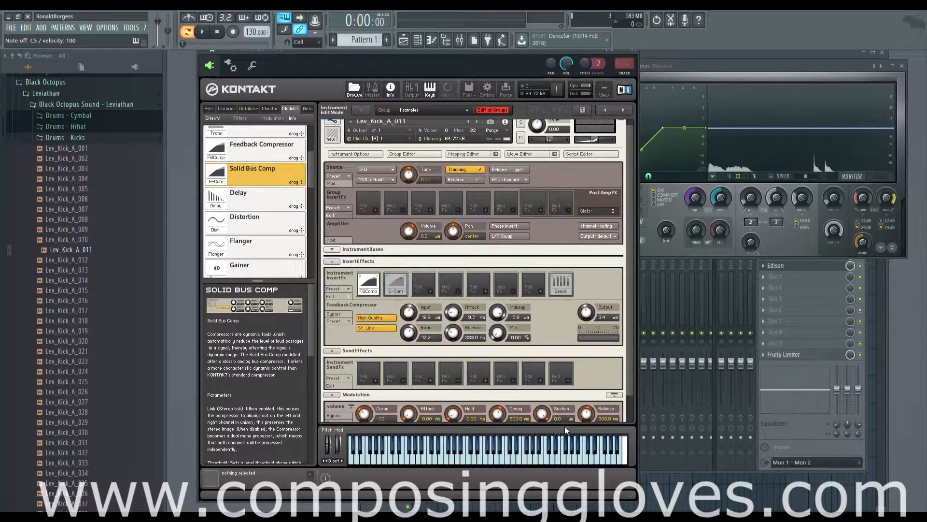
pyautogui.press('q')
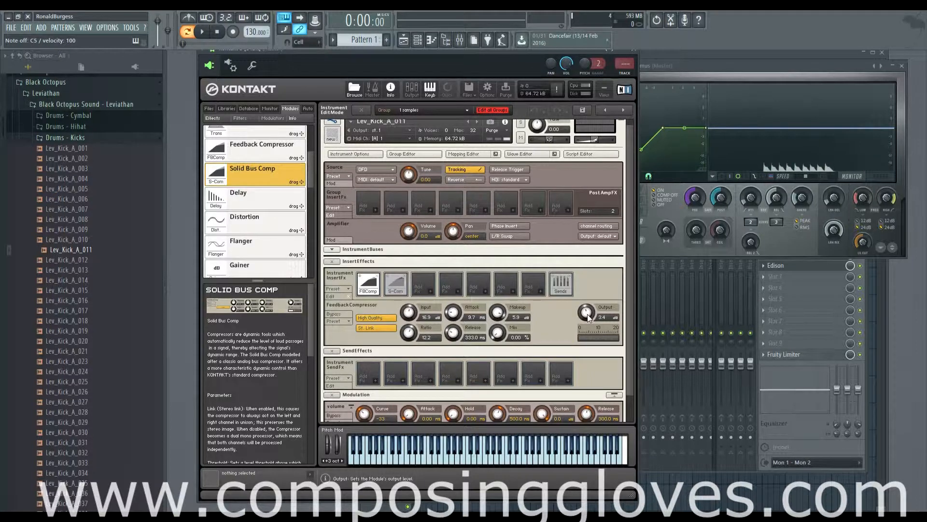
pyautogui.moveTo(588, 314); pyautogui.dragTo(585, 267)
pyautogui.press('q')
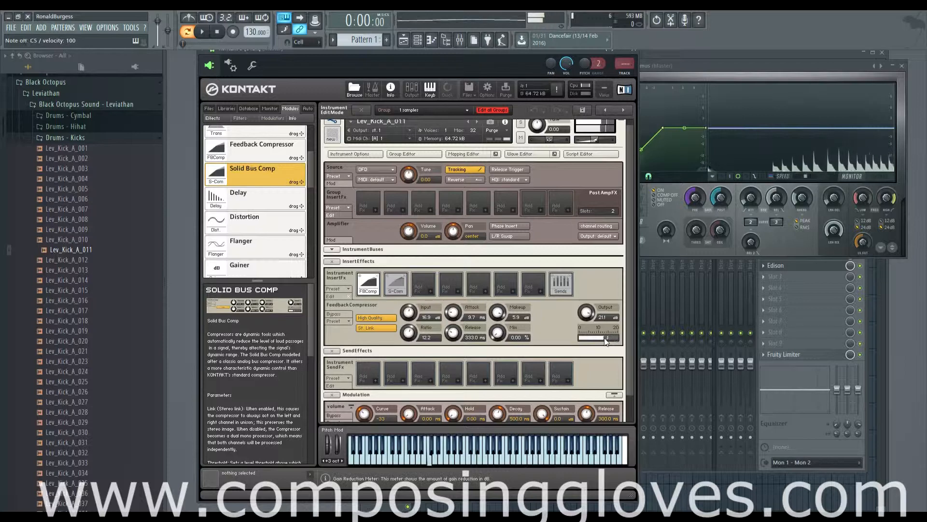
pyautogui.moveTo(592, 319); pyautogui.dragTo(598, 362)
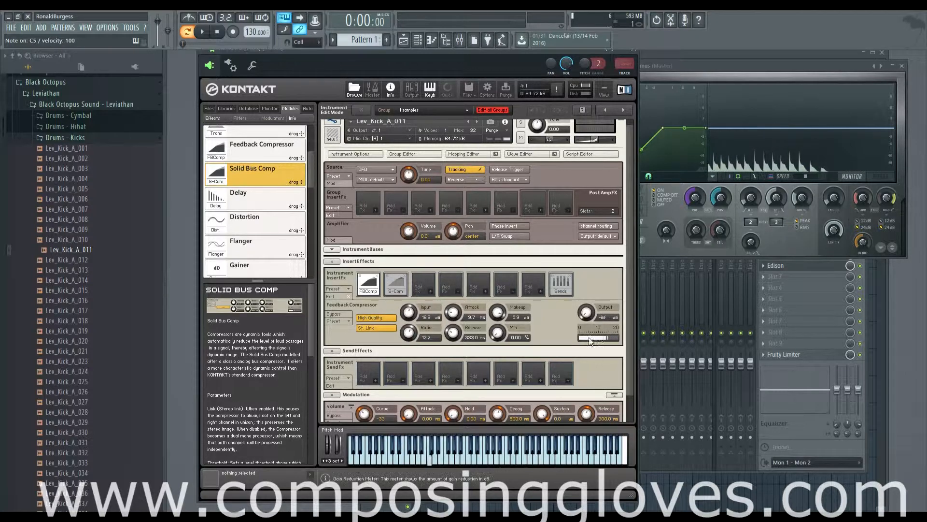
pyautogui.moveTo(590, 314); pyautogui.dragTo(583, 273)
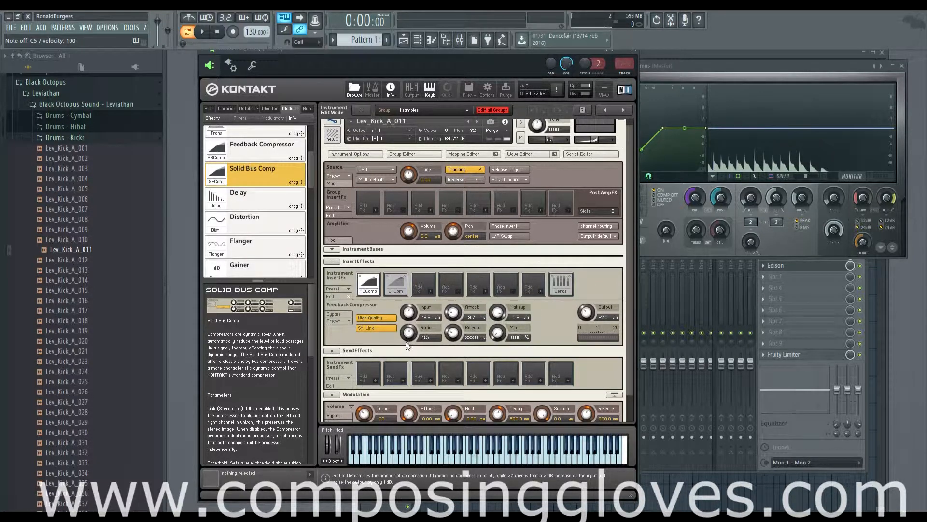
# Open the Solid Bus Comp slot and set its ratio to 3.
pyautogui.click(392, 283)
pyautogui.moveTo(408, 332); pyautogui.dragTo(409, 337)
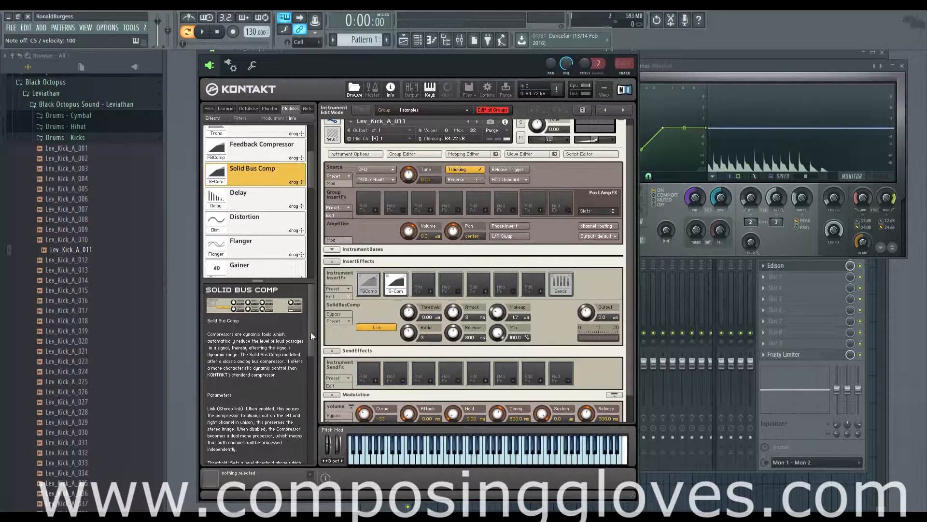
pyautogui.moveTo(309, 341); pyautogui.dragTo(304, 257)
# Set the Feedback Compressor's ratio to 4.1 and its release to 431.8 ms.
pyautogui.click(368, 284)
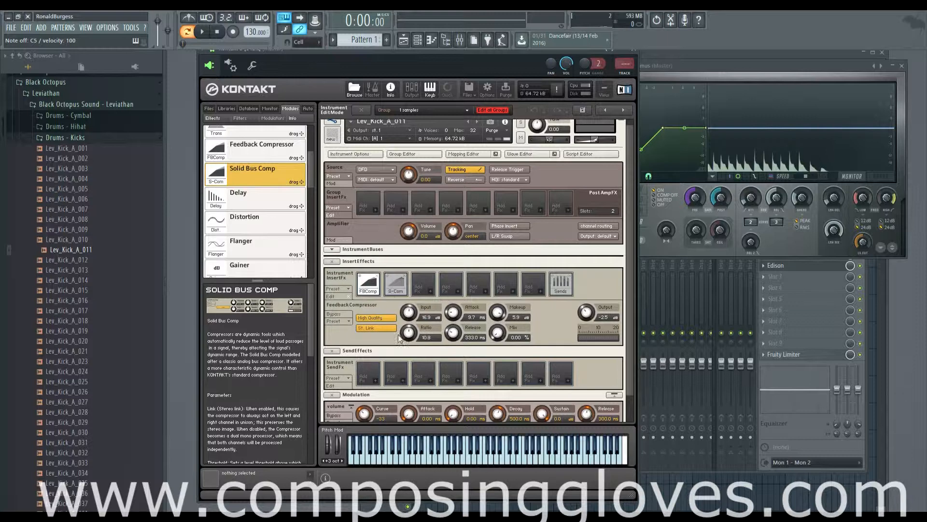
pyautogui.moveTo(412, 347); pyautogui.dragTo(415, 370)
pyautogui.moveTo(309, 320); pyautogui.dragTo(311, 361)
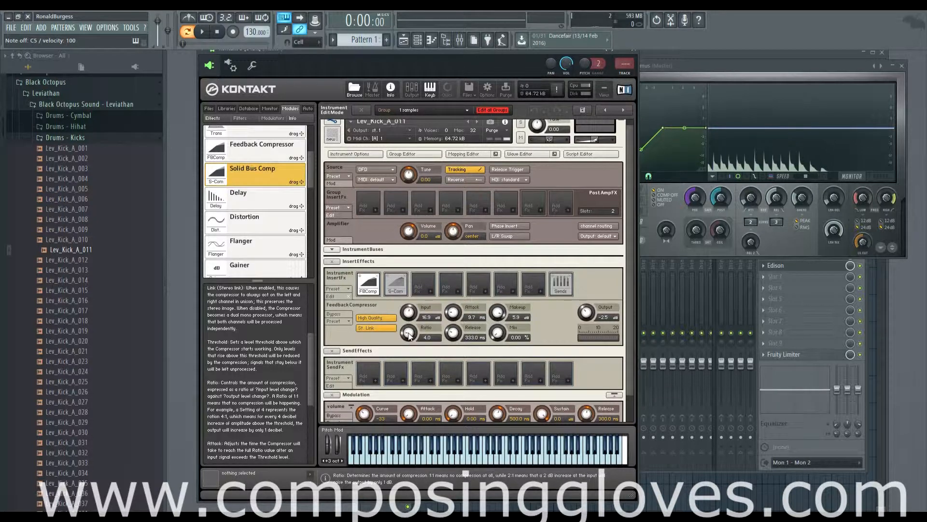
pyautogui.moveTo(409, 336); pyautogui.dragTo(409, 338)
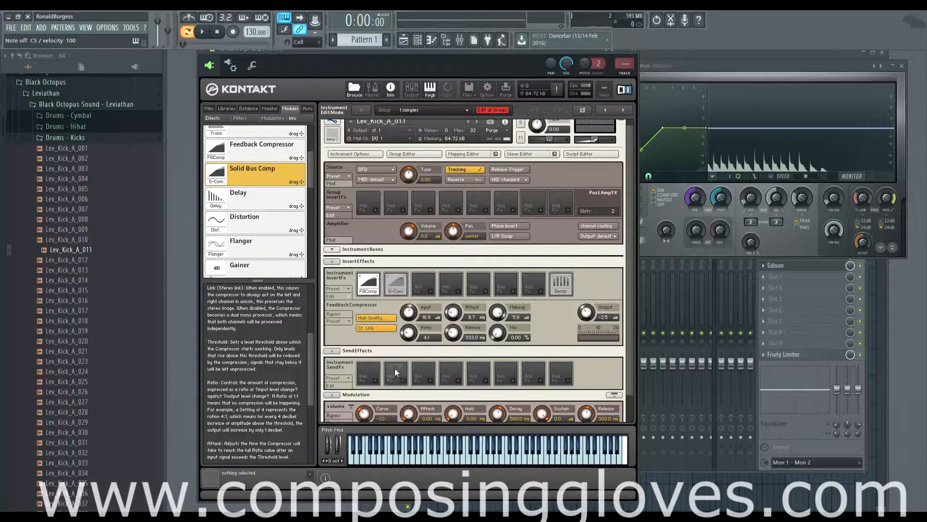
pyautogui.moveTo(470, 338); pyautogui.dragTo(469, 332)
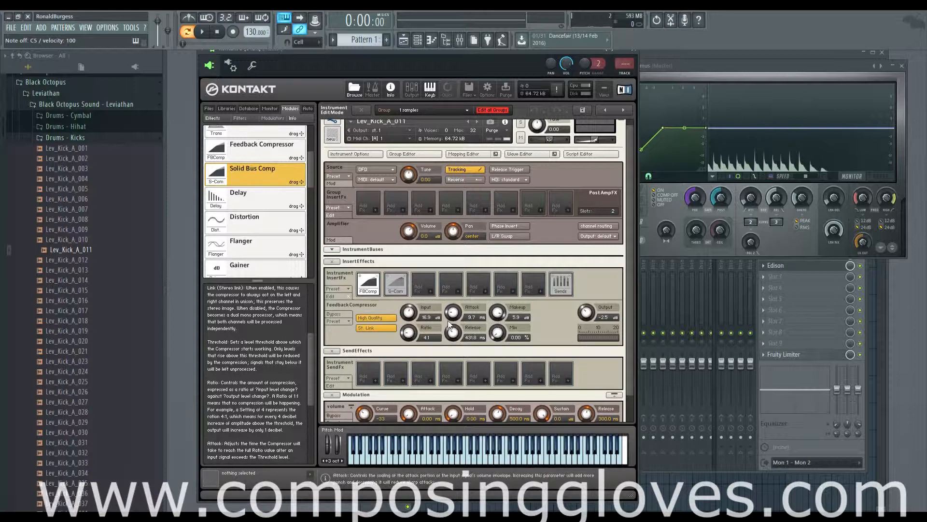
pyautogui.click(398, 286)
pyautogui.click(367, 288)
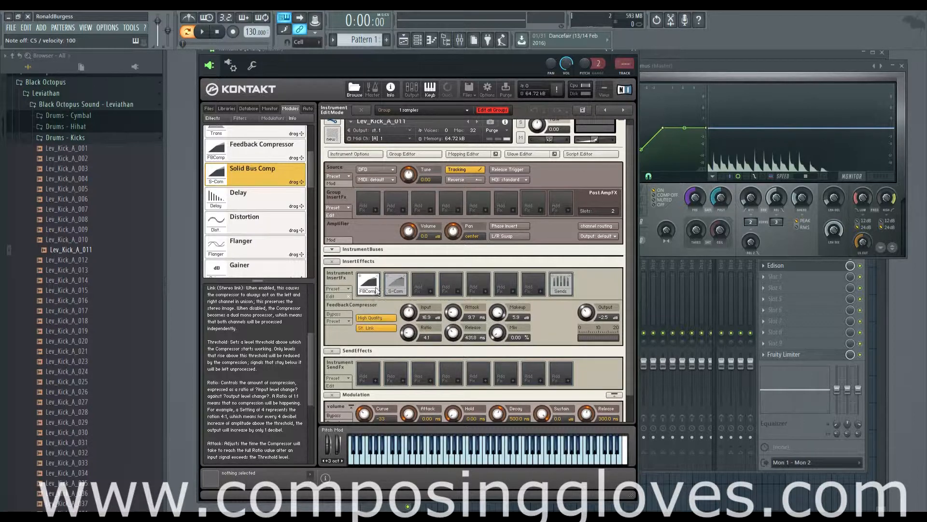
pyautogui.scroll(3, 311, 166)
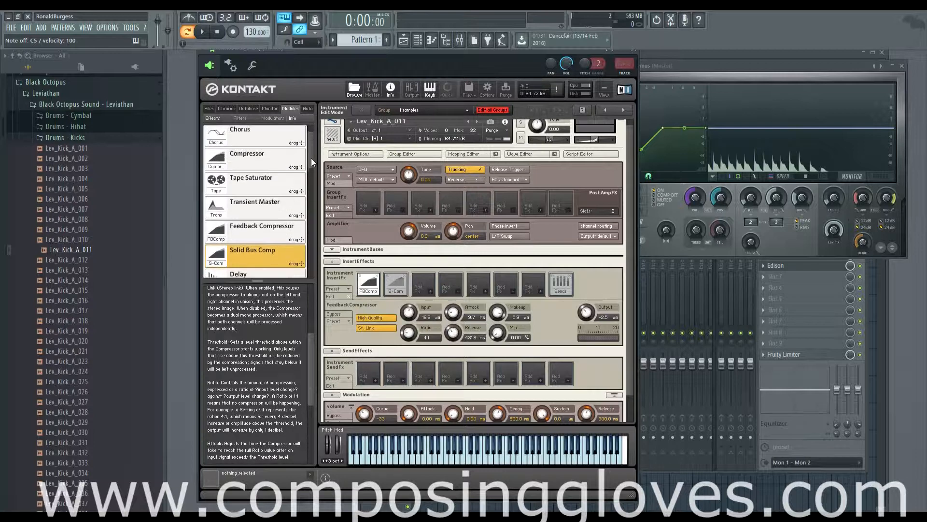
pyautogui.moveTo(266, 161); pyautogui.dragTo(423, 285)
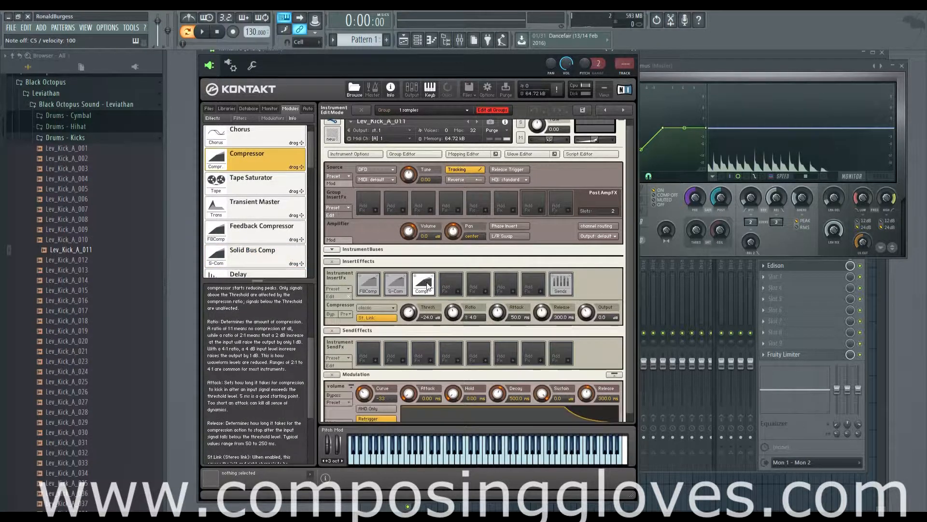
pyautogui.click(431, 277)
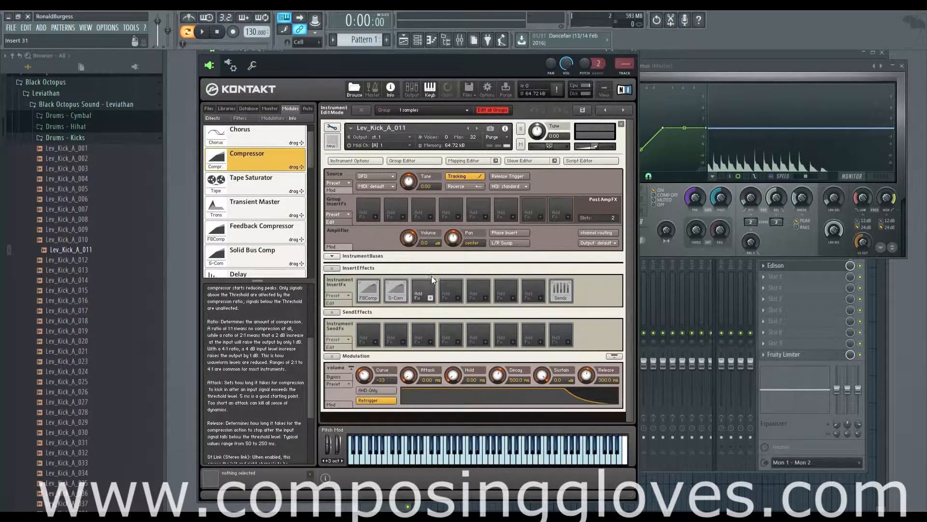
# Set the Feedback Compressor's input to 40.0, attack to 0.10 ms, ratio to 9.4 and makeup to 10.0.
pyautogui.click(399, 298)
pyautogui.click(371, 297)
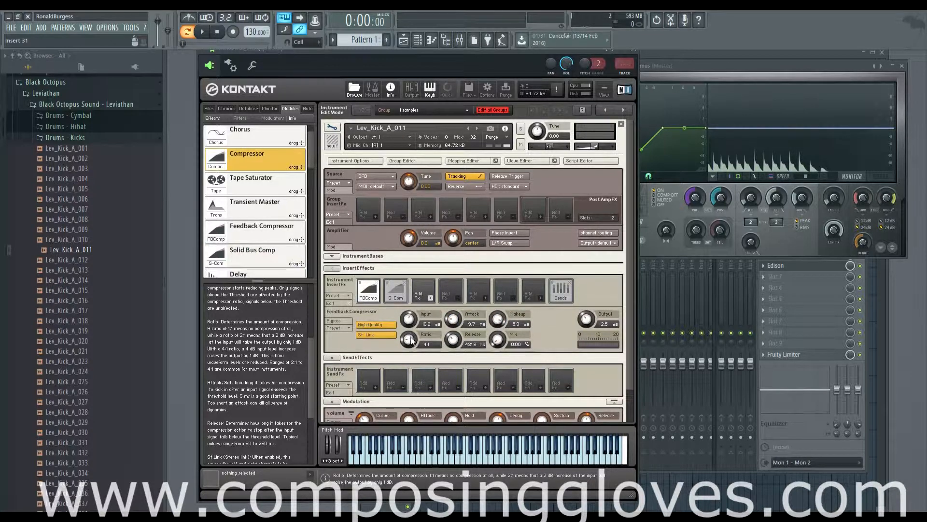
pyautogui.moveTo(412, 324); pyautogui.dragTo(411, 278)
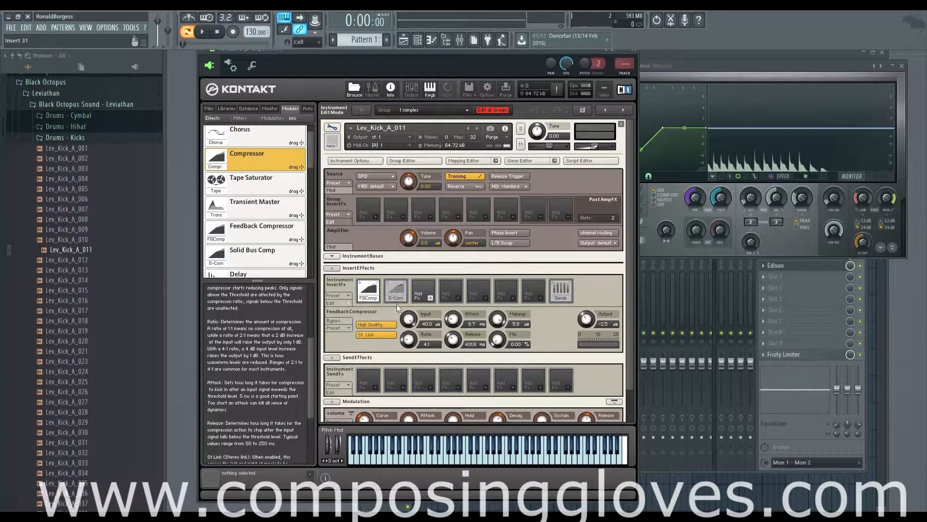
pyautogui.moveTo(453, 323); pyautogui.dragTo(454, 352)
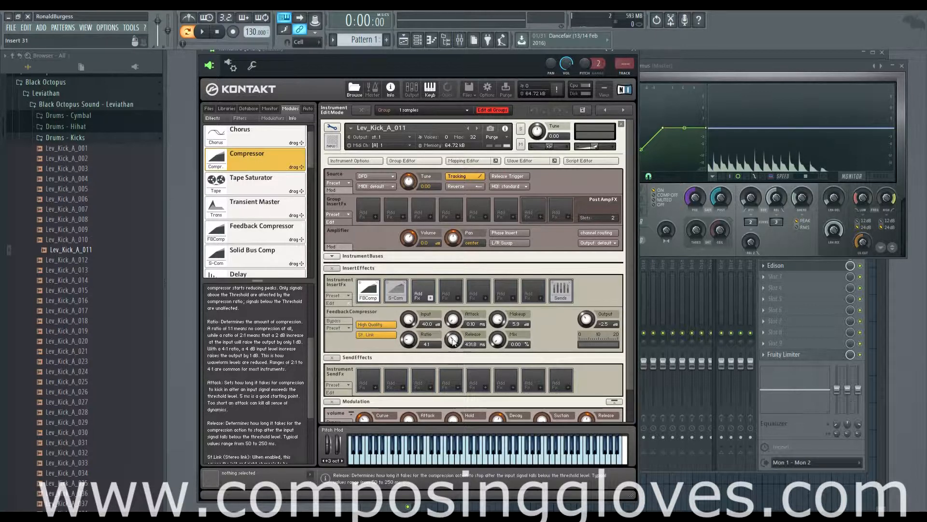
pyautogui.moveTo(409, 344); pyautogui.dragTo(409, 315)
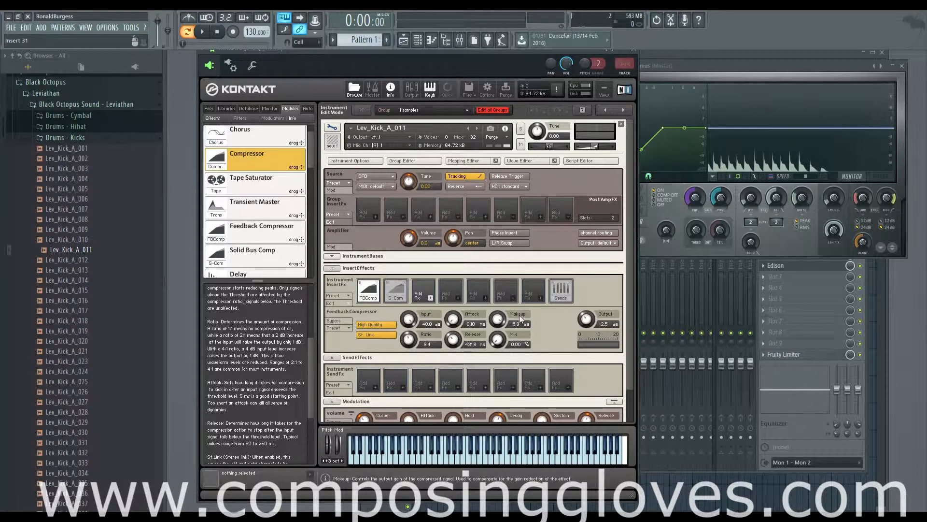
pyautogui.moveTo(498, 321); pyautogui.dragTo(498, 304)
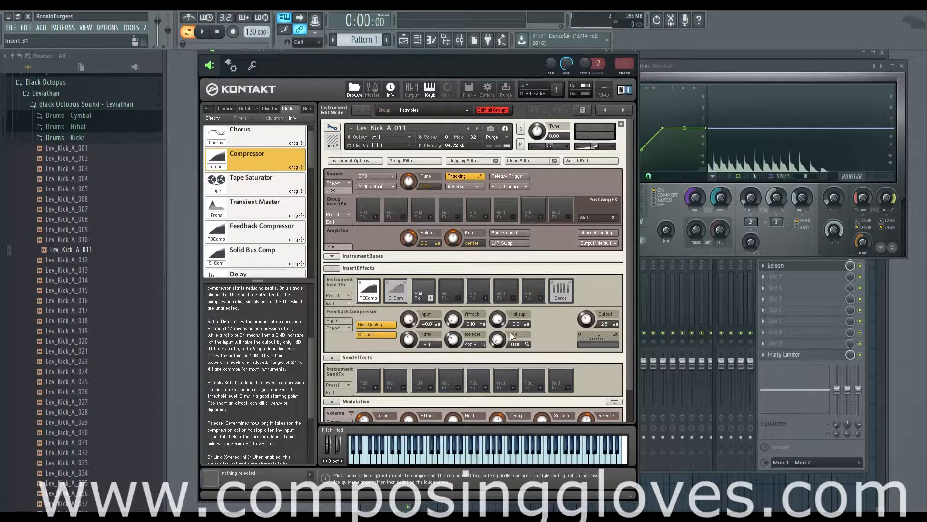
# Preview the kick to hear the Feedback Compressor settings.
pyautogui.press('q')
pyautogui.press('q')
pyautogui.press('q')
pyautogui.press('q')
pyautogui.press('q')
pyautogui.press('q')
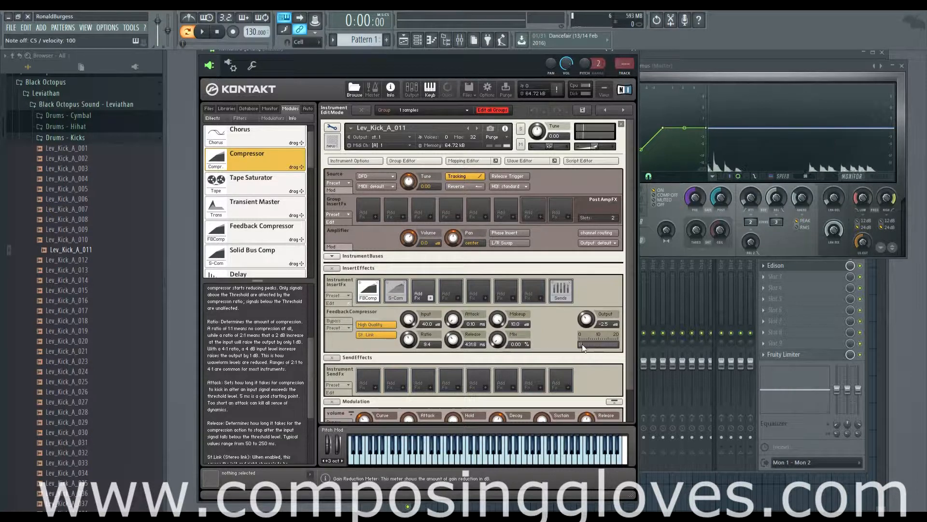
pyautogui.press('q')
pyautogui.press('q')
pyautogui.press('q')
pyautogui.press('q')
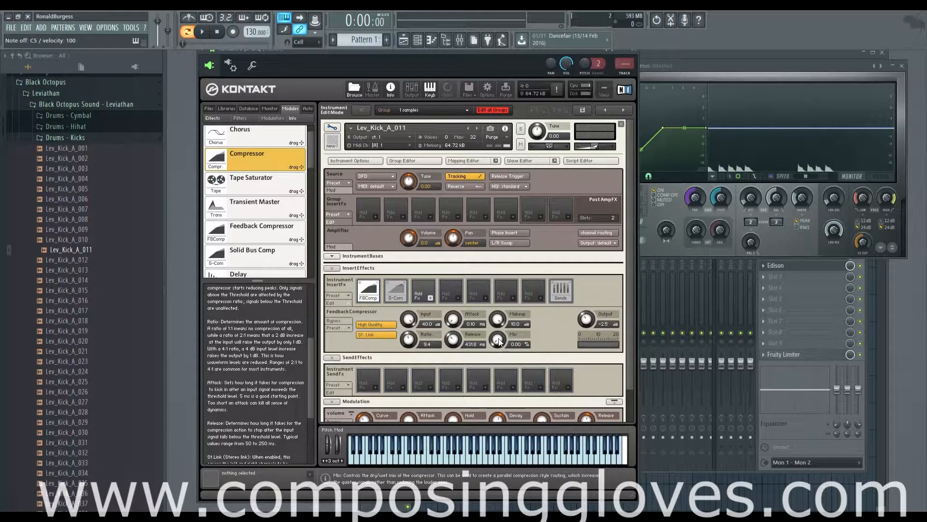
# Set the Feedback Compressor's output to 6.1 and sweep its mix between dry and wet.
pyautogui.moveTo(499, 343); pyautogui.dragTo(491, 246)
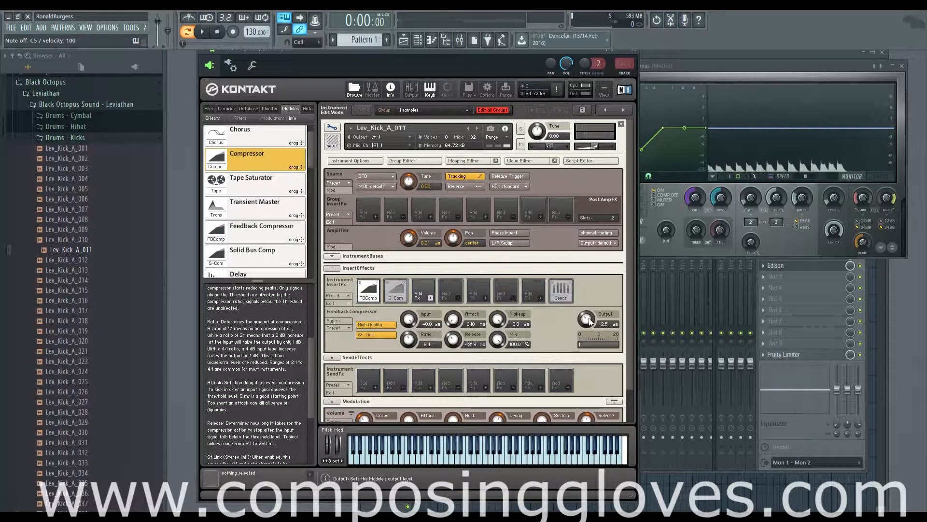
pyautogui.moveTo(589, 321); pyautogui.dragTo(588, 305)
pyautogui.moveTo(499, 342); pyautogui.dragTo(539, 468)
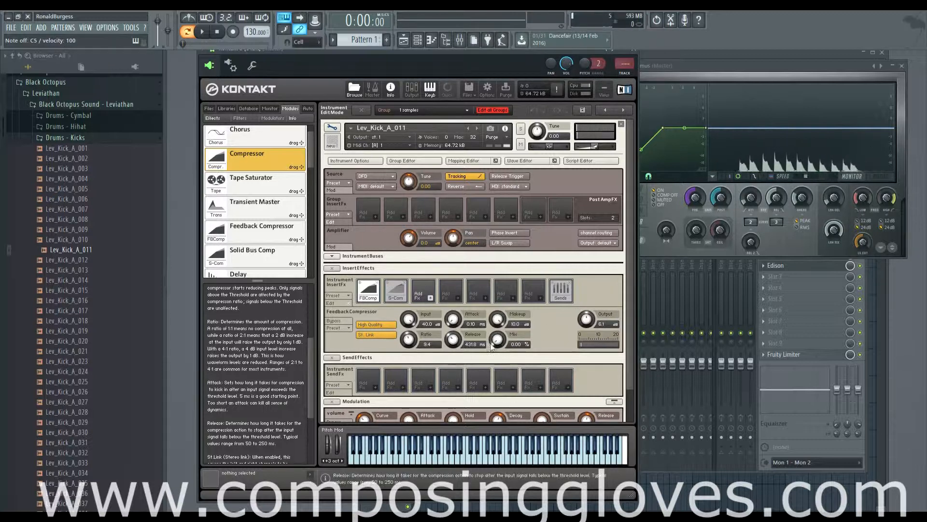
pyautogui.moveTo(497, 341); pyautogui.dragTo(471, 165)
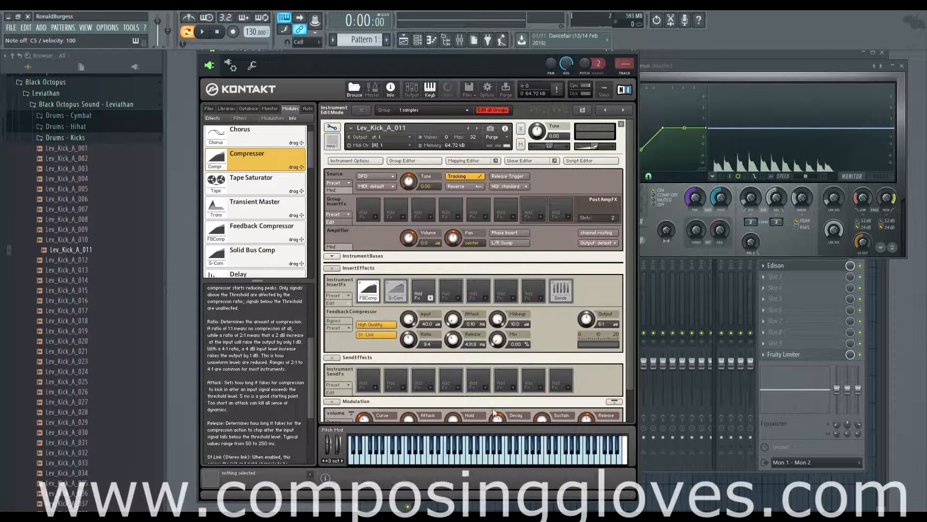
# Switch to the Solid Bus Comp and set its threshold to 14.9 and mix to 0.0% while previewing the kick.
pyautogui.moveTo(396, 293); pyautogui.dragTo(393, 285)
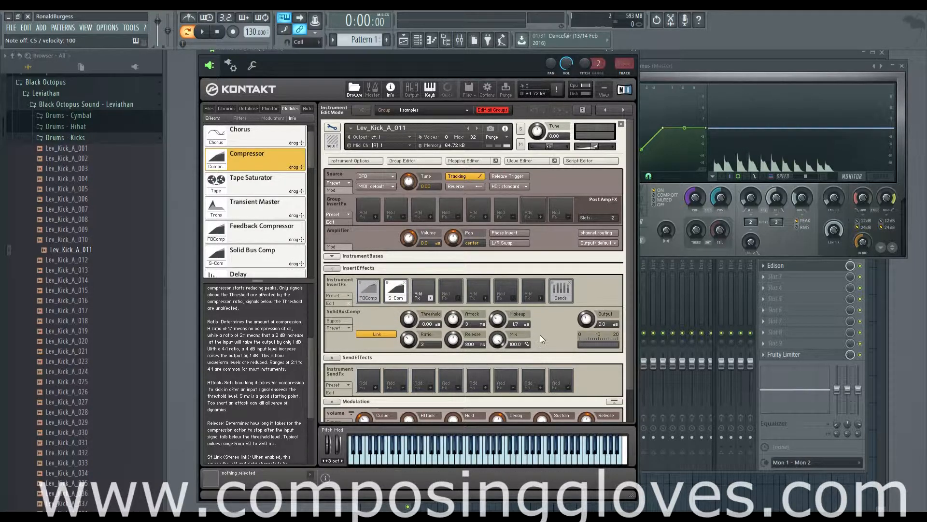
pyautogui.press('z')
pyautogui.press('z')
pyautogui.press('z')
pyautogui.press('z')
pyautogui.moveTo(412, 320); pyautogui.dragTo(416, 280)
pyautogui.press('z')
pyautogui.press('z')
pyautogui.press('z')
pyautogui.press('z')
pyautogui.press('z')
pyautogui.press('z')
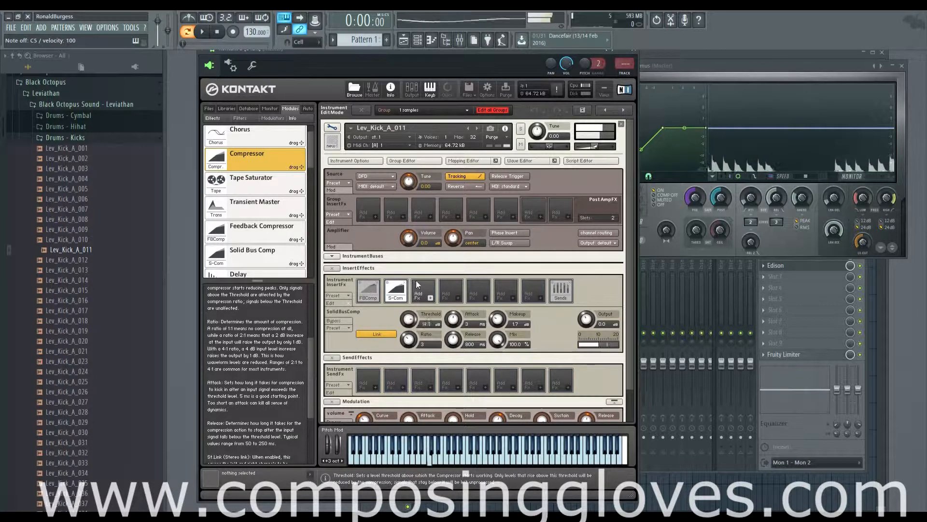
pyautogui.moveTo(499, 339); pyautogui.dragTo(503, 373)
pyautogui.press('z')
pyautogui.press('z')
pyautogui.press('z')
pyautogui.press('z')
pyautogui.press('z')
pyautogui.press('z')
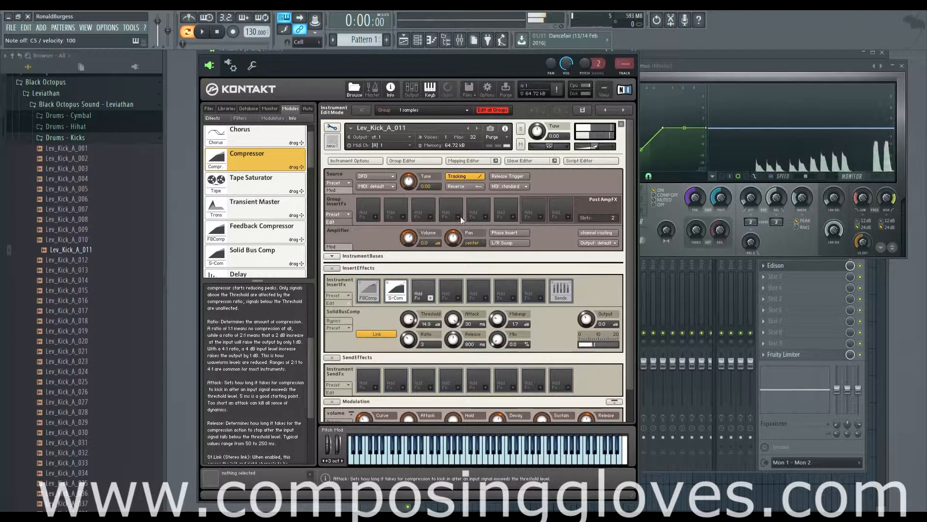
# Set the Solid Bus Comp's makeup to 20.0 and ratio to 10, adjusting attack while previewing the kick.
pyautogui.moveTo(453, 320); pyautogui.dragTo(455, 295)
pyautogui.moveTo(497, 321); pyautogui.dragTo(495, 233)
pyautogui.press('z')
pyautogui.press('z')
pyautogui.press('z')
pyautogui.press('z')
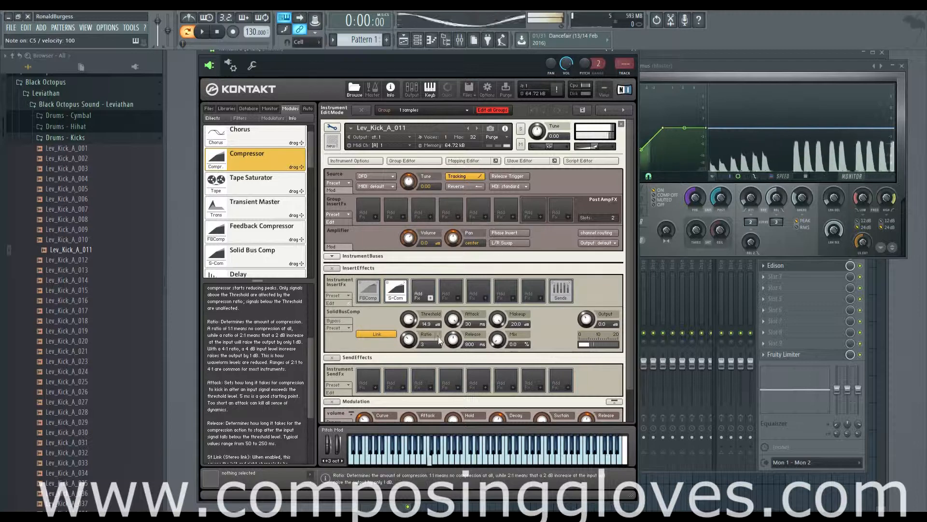
pyautogui.moveTo(409, 339); pyautogui.dragTo(419, 280)
pyautogui.press('z')
pyautogui.press('z')
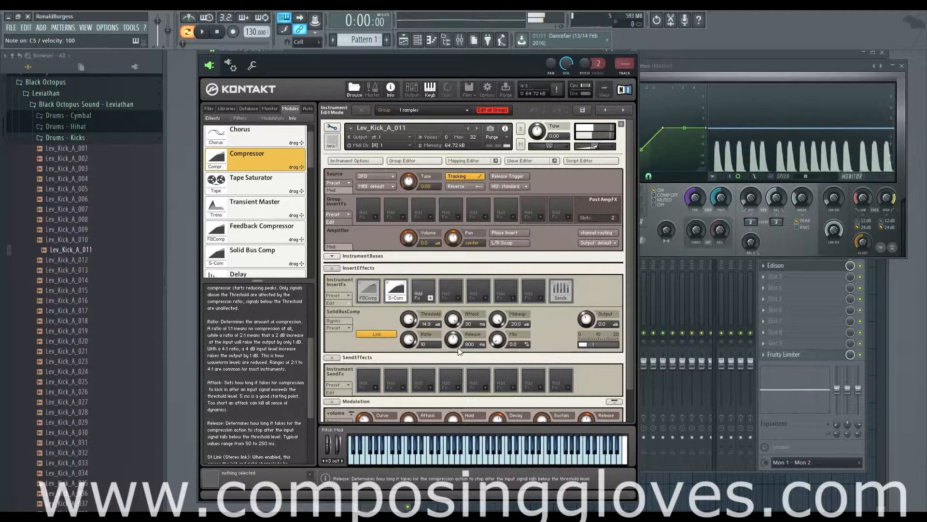
pyautogui.press('z')
pyautogui.press('z')
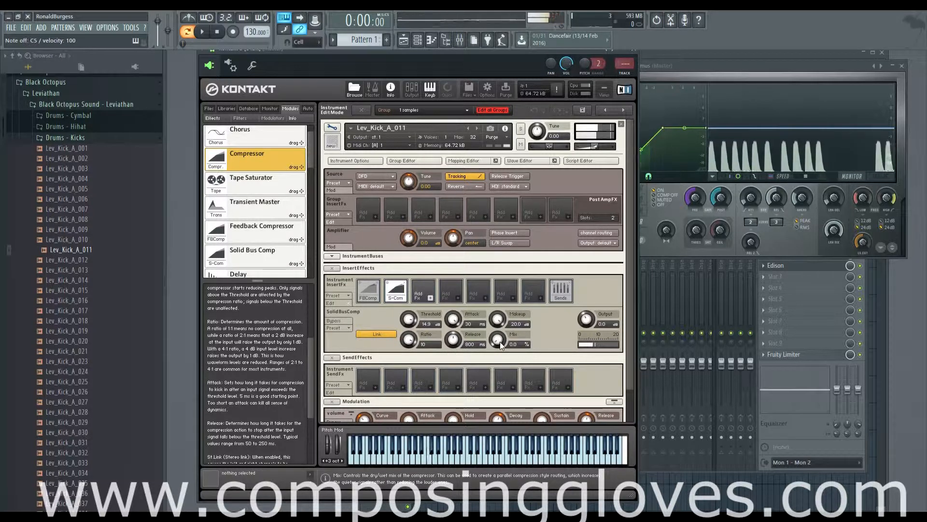
# Set the Solid Bus Comp's ratio to 4, attack to 0.1 ms, release to 100 ms and threshold to 20.0.
pyautogui.moveTo(410, 341); pyautogui.dragTo(430, 426)
pyautogui.press('z')
pyautogui.press('z')
pyautogui.press('z')
pyautogui.press('z')
pyautogui.press('z')
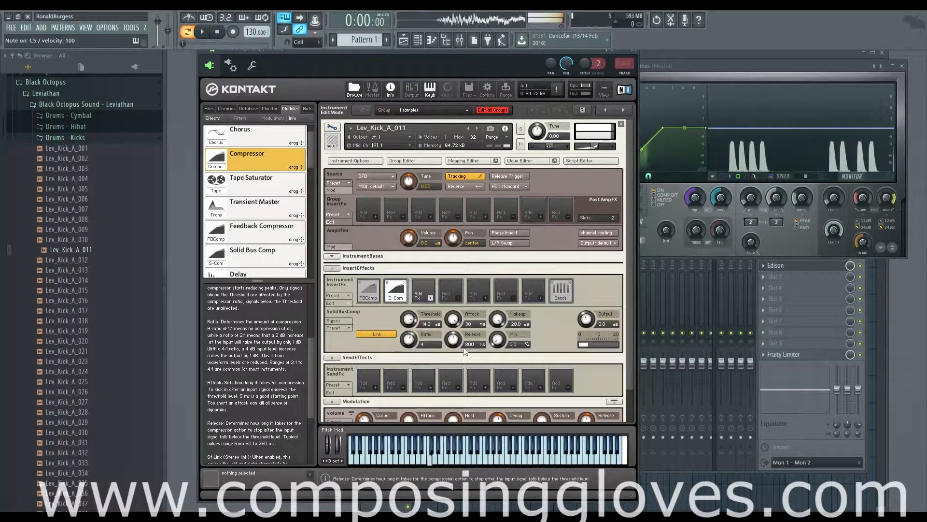
pyautogui.moveTo(454, 320); pyautogui.dragTo(459, 410)
pyautogui.press('z')
pyautogui.press('z')
pyautogui.press('z')
pyautogui.press('z')
pyautogui.press('z')
pyautogui.press('z')
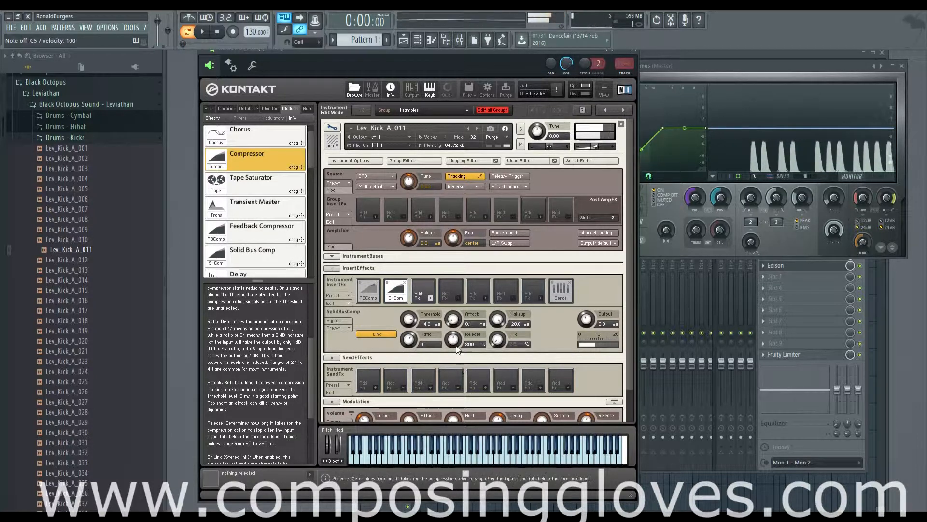
pyautogui.moveTo(453, 340); pyautogui.dragTo(456, 386)
pyautogui.moveTo(410, 321); pyautogui.dragTo(414, 302)
# Sweep the Solid Bus Comp's mix up to 91.4% and back to 0.0% while previewing the kick.
pyautogui.press('z')
pyautogui.press('z')
pyautogui.press('z')
pyautogui.press('z')
pyautogui.press('z')
pyautogui.press('z')
pyautogui.press('z')
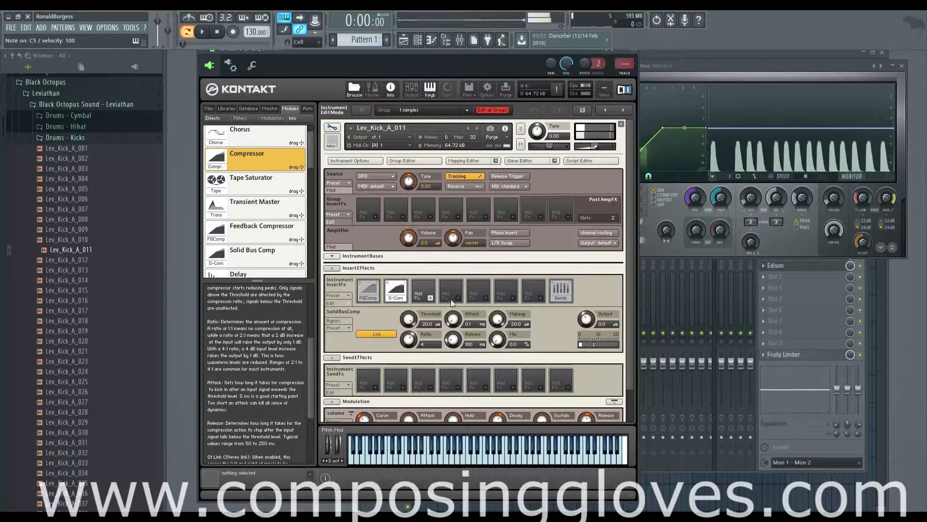
pyautogui.moveTo(497, 340); pyautogui.dragTo(485, 250)
pyautogui.press('z')
pyautogui.press('z')
pyautogui.press('z')
pyautogui.press('z')
pyautogui.press('z')
pyautogui.press('z')
pyautogui.press('z')
pyautogui.press('z')
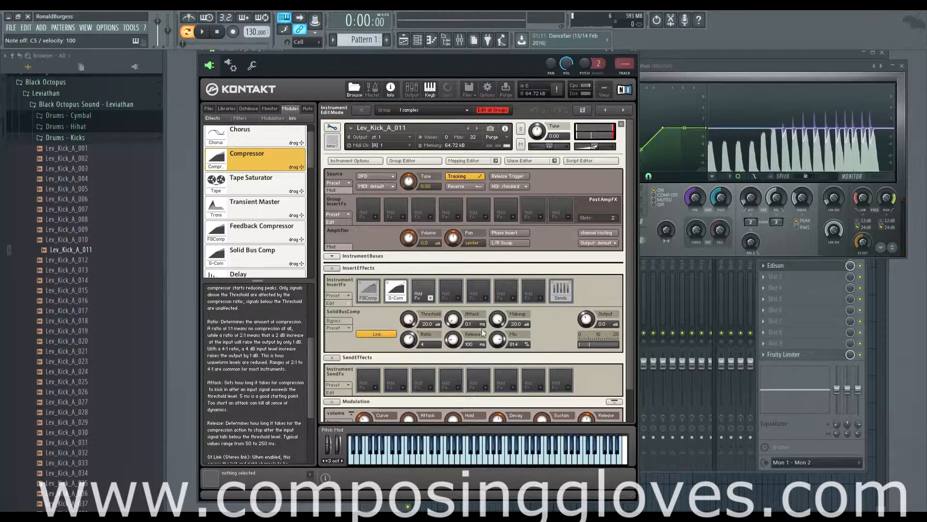
pyautogui.press('z')
pyautogui.press('z')
pyautogui.press('z')
pyautogui.press('z')
pyautogui.moveTo(497, 341); pyautogui.dragTo(533, 426)
pyautogui.press('z')
pyautogui.press('z')
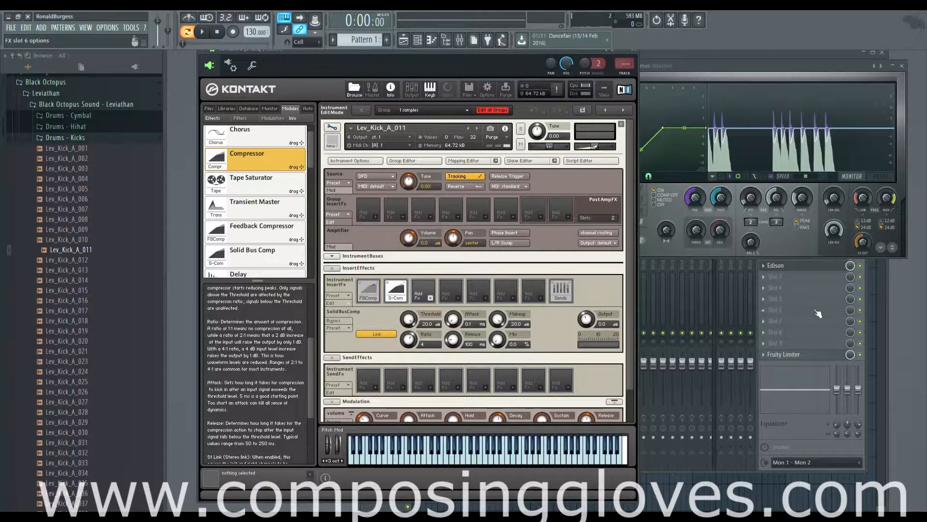
# Set the Solid Bus Comp's output to -12.3.
pyautogui.click(808, 437)
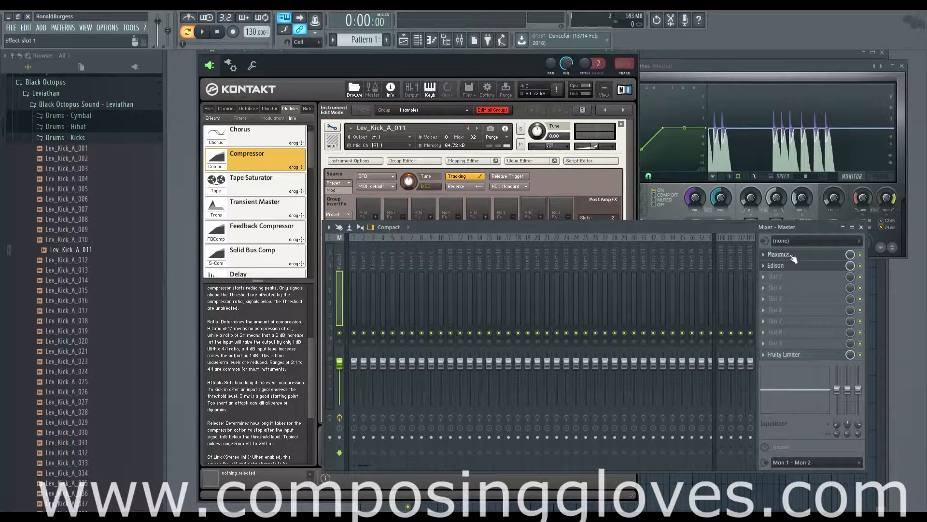
pyautogui.click(504, 59)
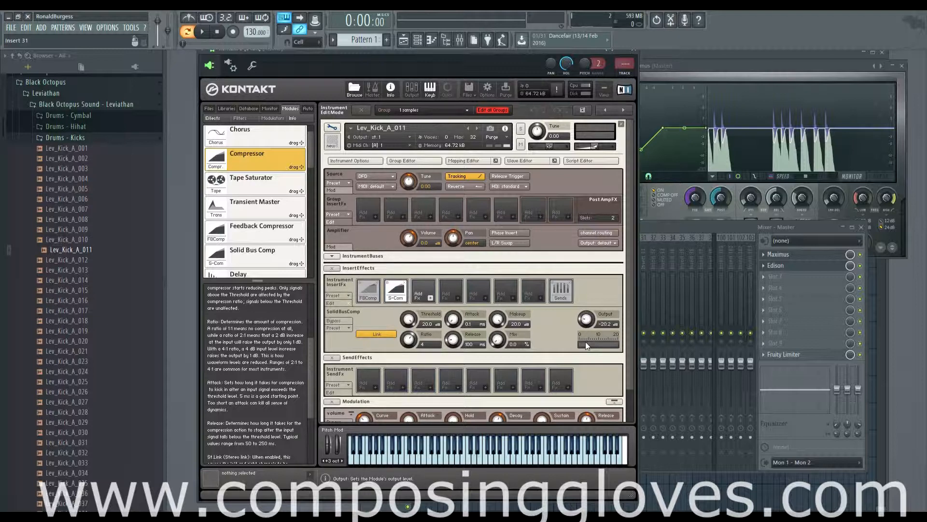
pyautogui.moveTo(586, 342); pyautogui.dragTo(585, 316)
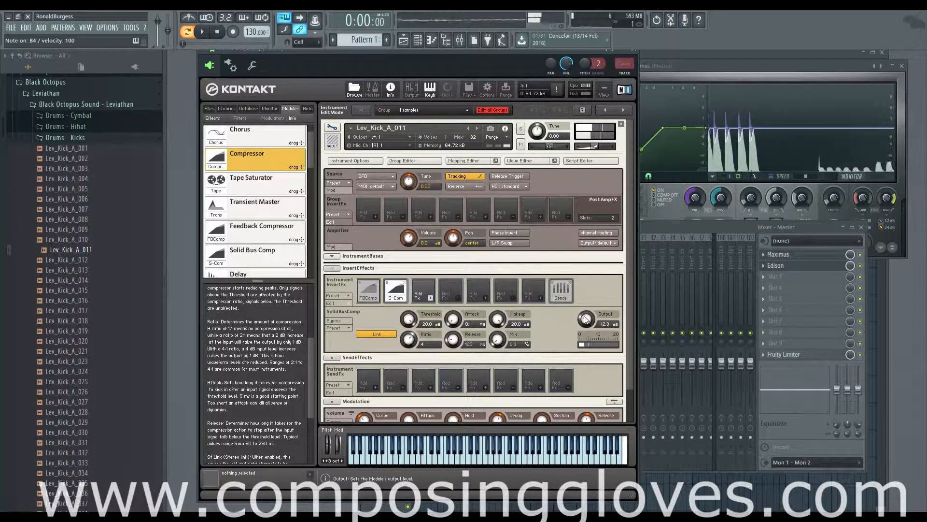